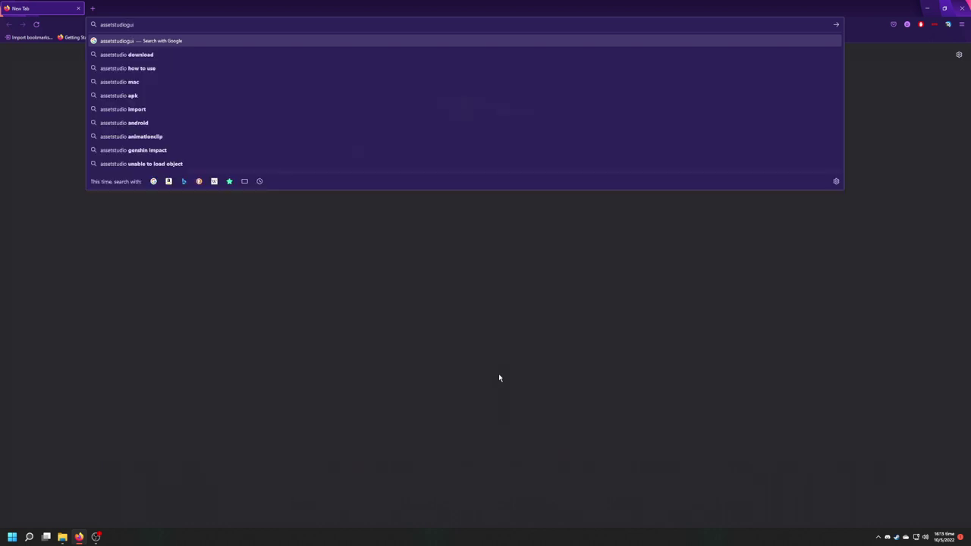
- Search the web for assetstudiogui
{"action": "key", "text": "Return"}
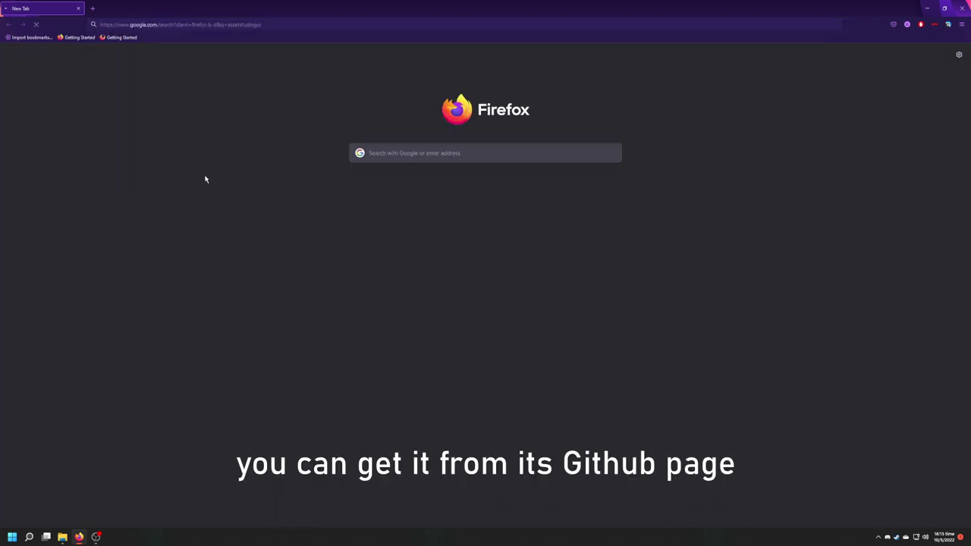
{"action": "left_click", "coordinate": [92, 7]}
{"action": "type", "text": "wtf genshin "}
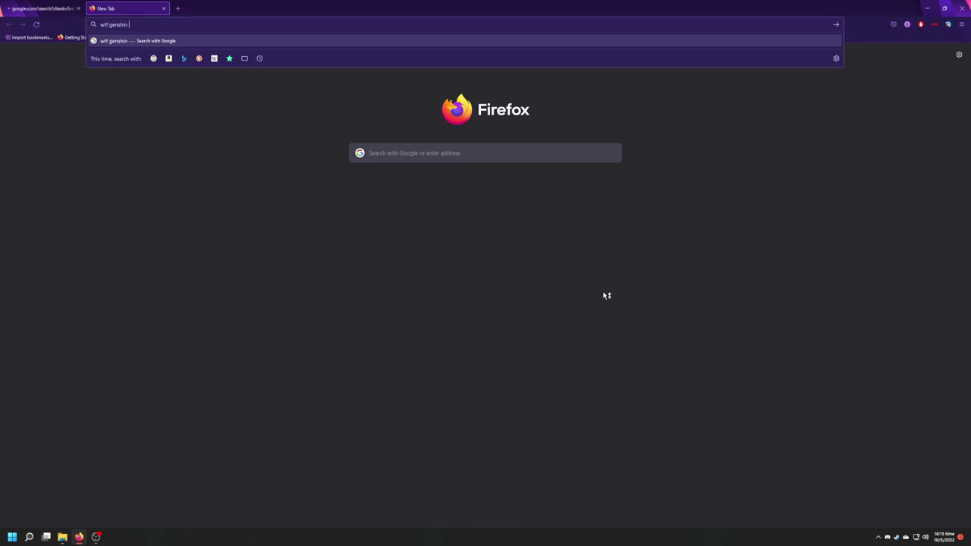
{"action": "type", "text": "impact??"}
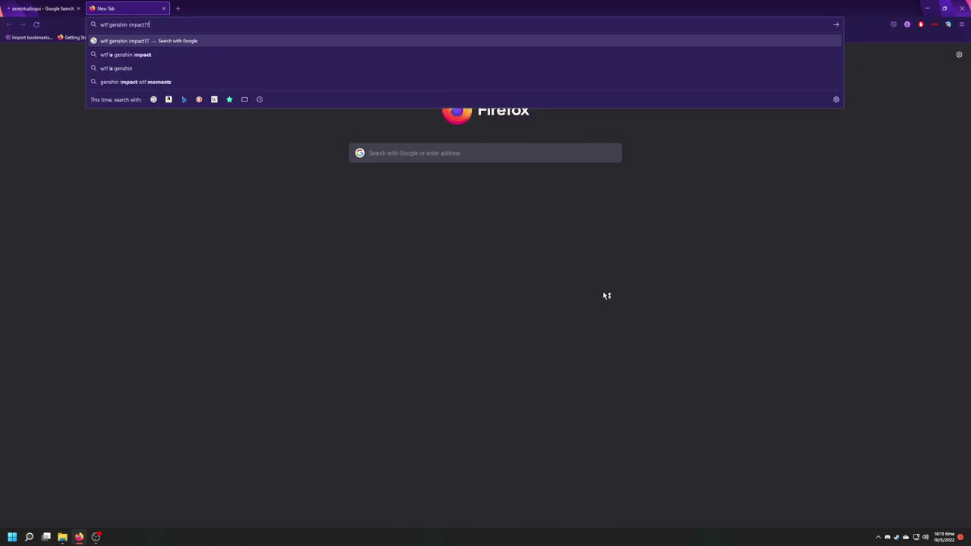
{"action": "type", "text": " ew"}
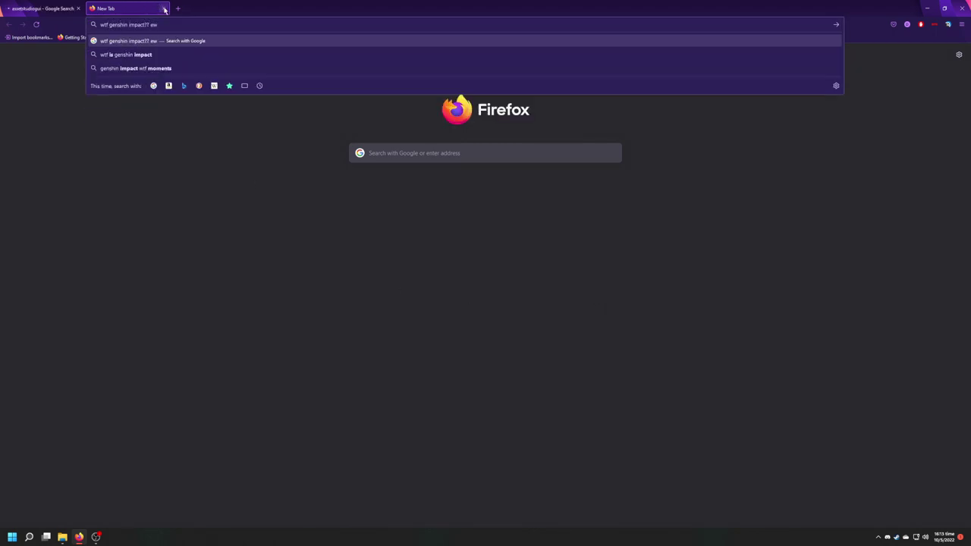
{"action": "left_click", "coordinate": [163, 8]}
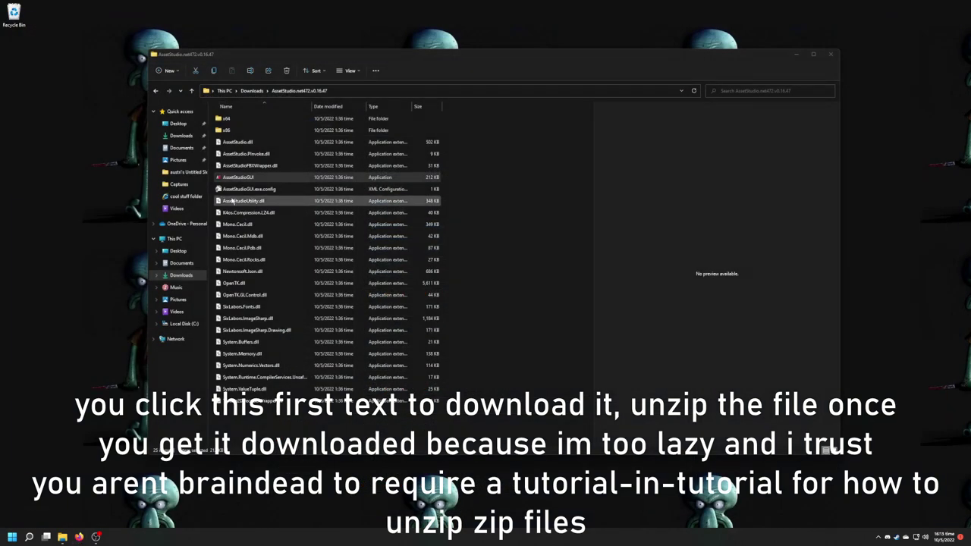
- Launch the AssetStudioGUI application from the extracted AssetStudio.net472.v0.16.47 folder
{"action": "left_click", "coordinate": [242, 178]}
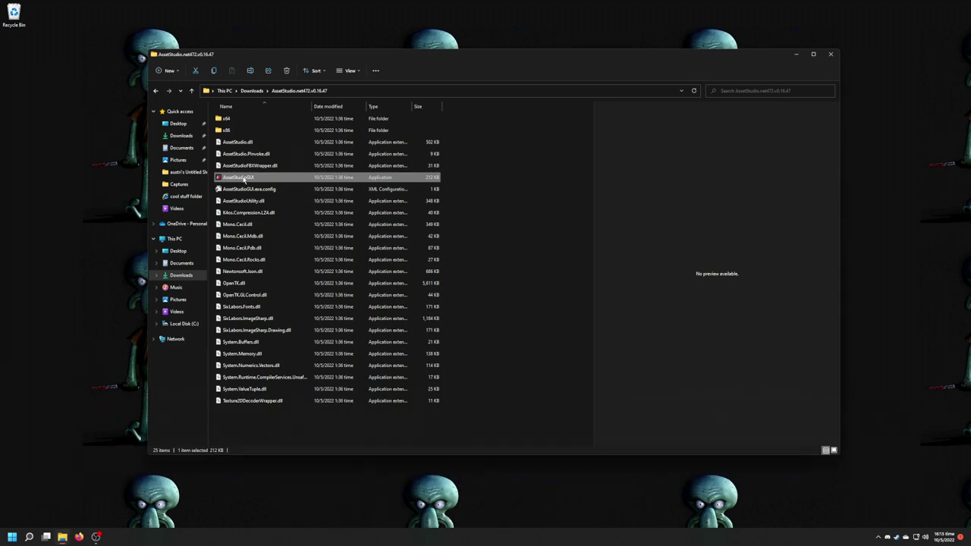
{"action": "left_click", "coordinate": [491, 312]}
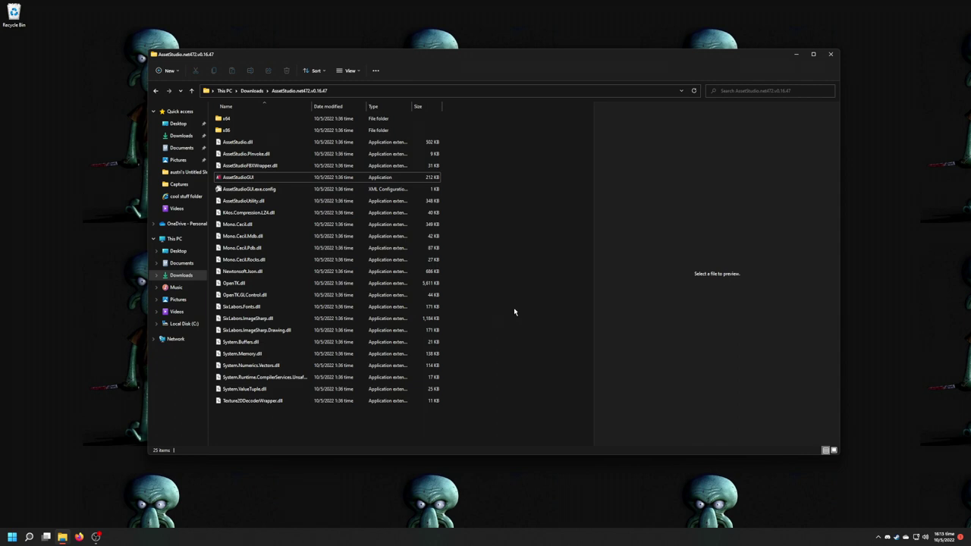
- Extract the Slendytubbies II V2_2 (64bit) archive in the Downloads folder
{"action": "left_click", "coordinate": [253, 90]}
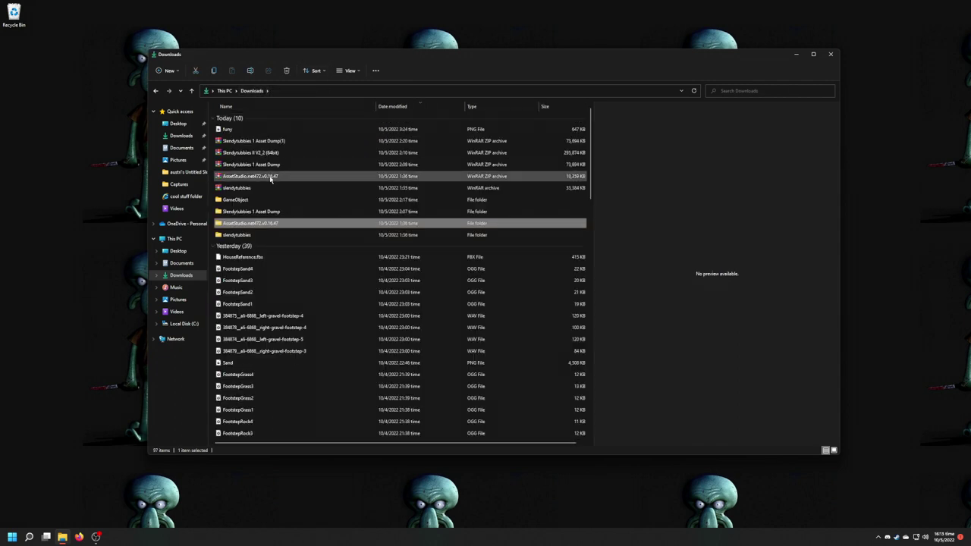
{"action": "scroll", "coordinate": [272, 220], "scroll_direction": "down", "scroll_amount": 5}
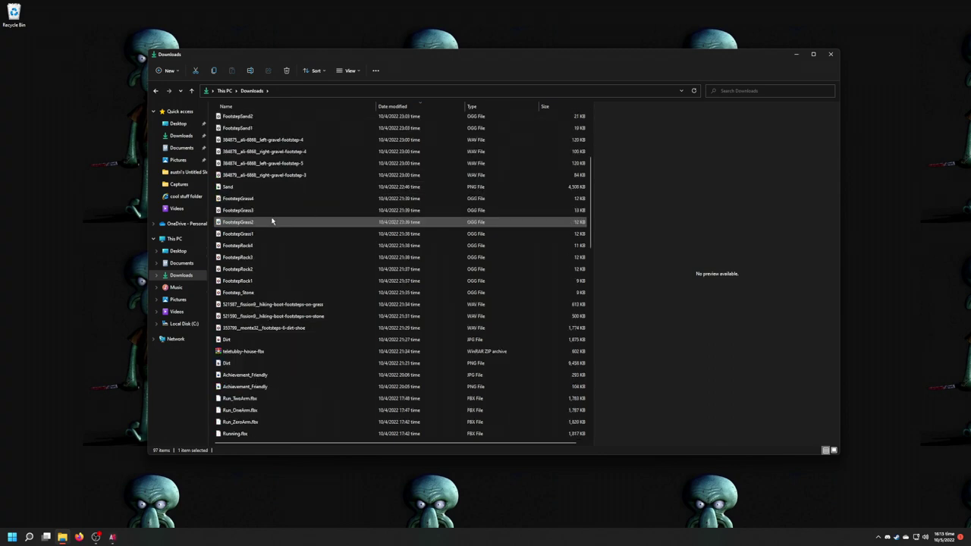
{"action": "scroll", "coordinate": [276, 222], "scroll_direction": "down", "scroll_amount": 10}
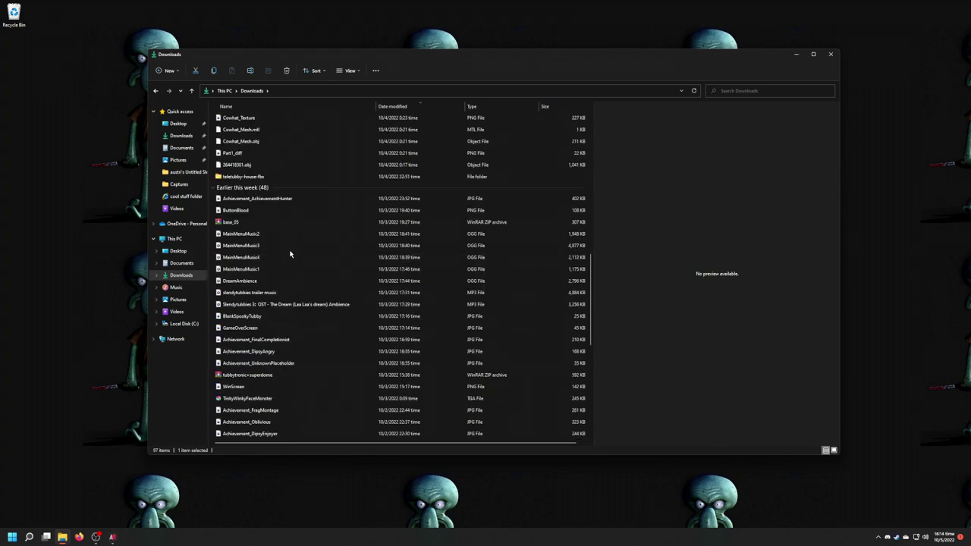
{"action": "scroll", "coordinate": [290, 255], "scroll_direction": "up", "scroll_amount": 7}
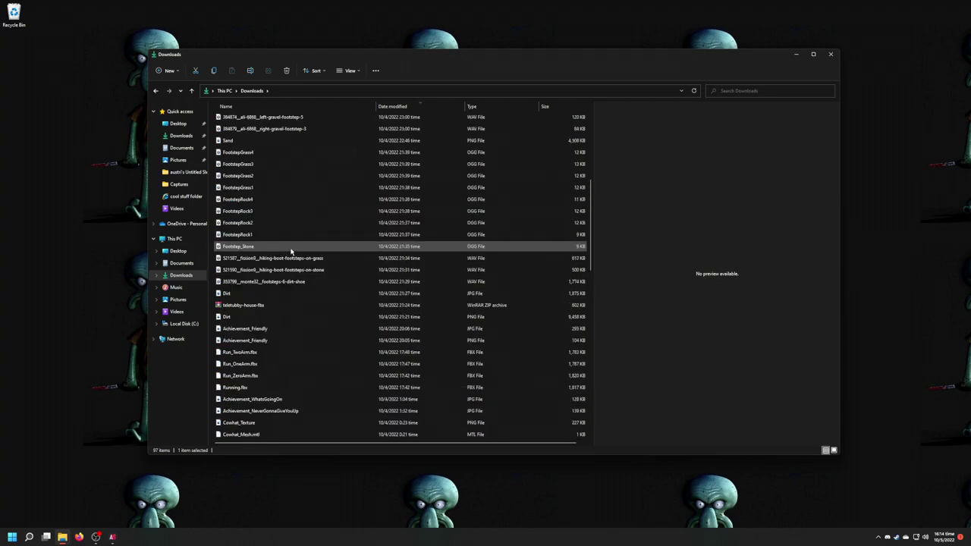
{"action": "scroll", "coordinate": [292, 250], "scroll_direction": "up", "scroll_amount": 9}
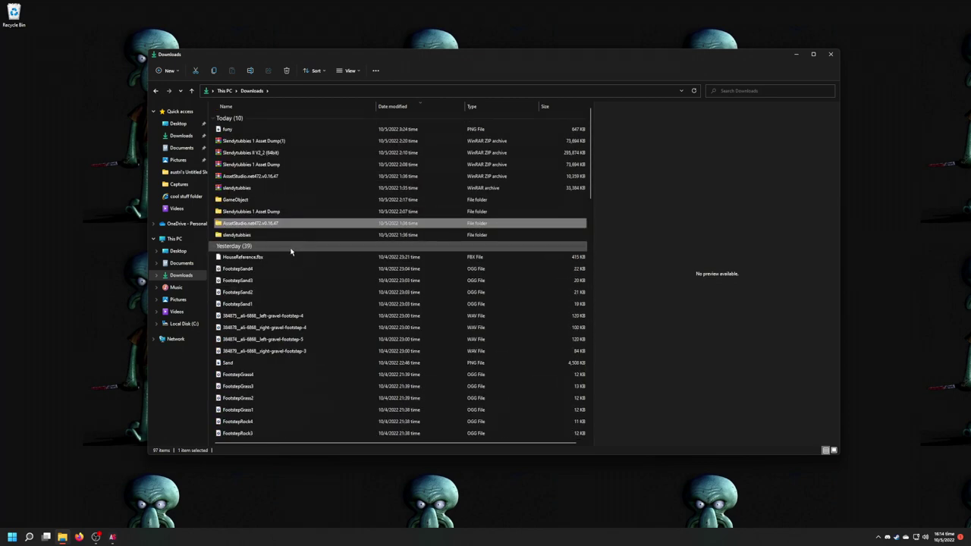
{"action": "left_click", "coordinate": [251, 154]}
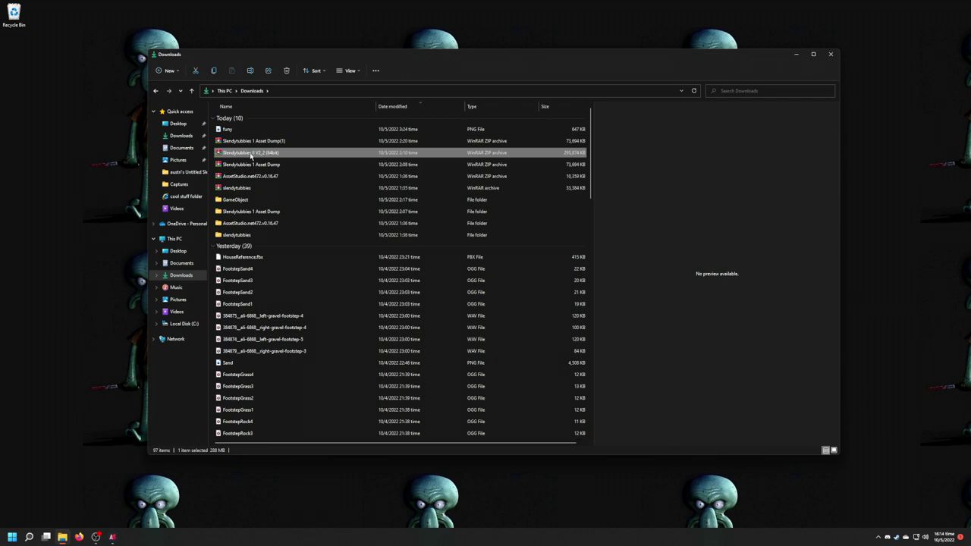
{"action": "right_click", "coordinate": [252, 155]}
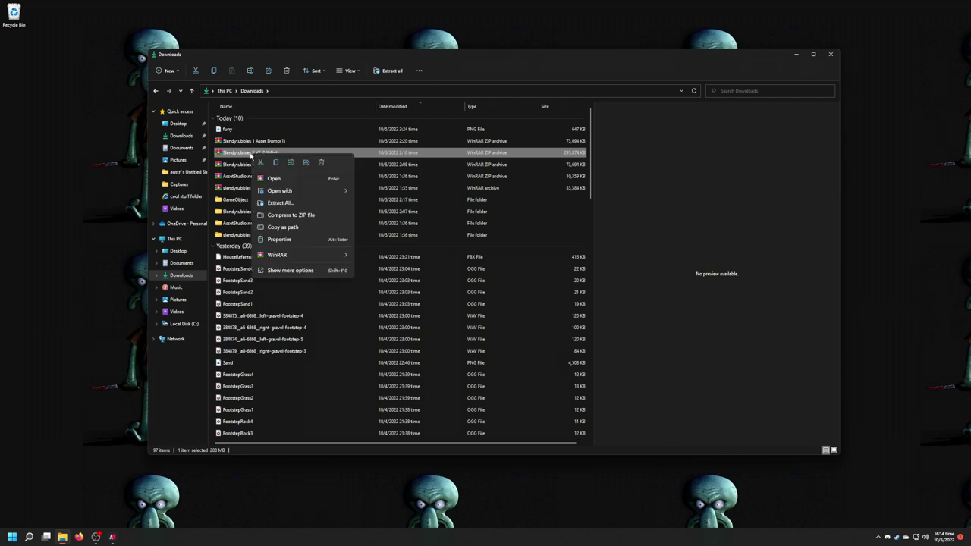
{"action": "left_click", "coordinate": [280, 202]}
{"action": "left_click", "coordinate": [552, 340]}
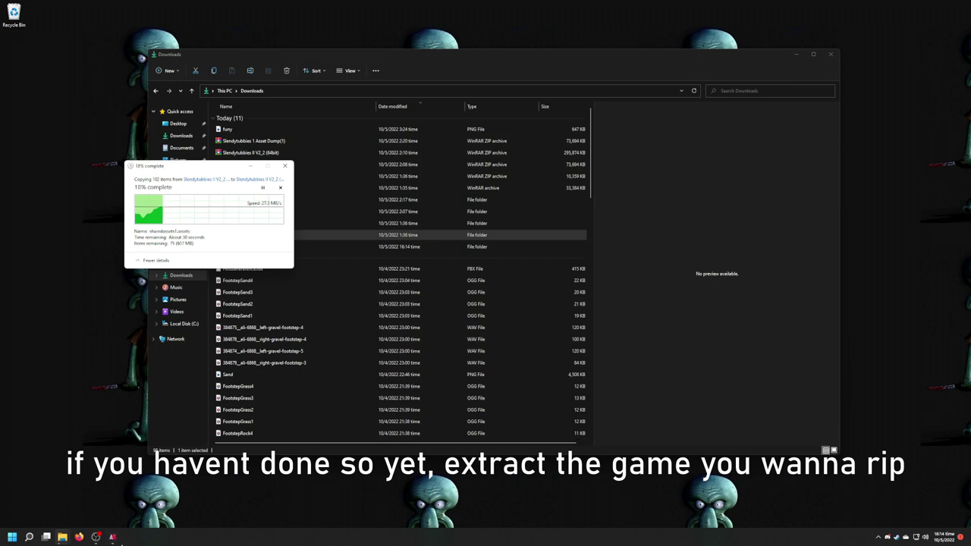
- Switch to AssetStudioGUI and move its window clear of the extraction progress window
{"action": "left_click", "coordinate": [114, 538]}
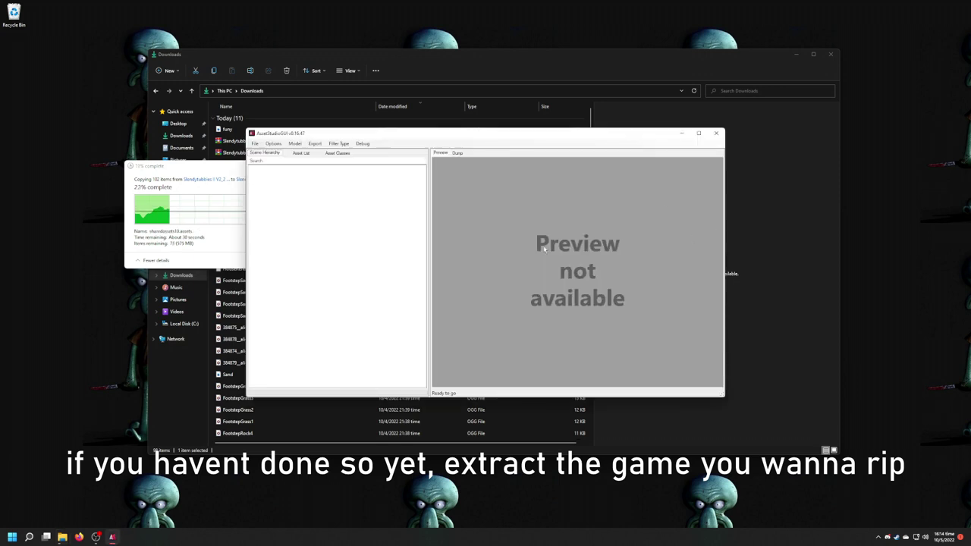
{"action": "left_click_drag", "start_coordinate": [551, 134], "coordinate": [664, 149]}
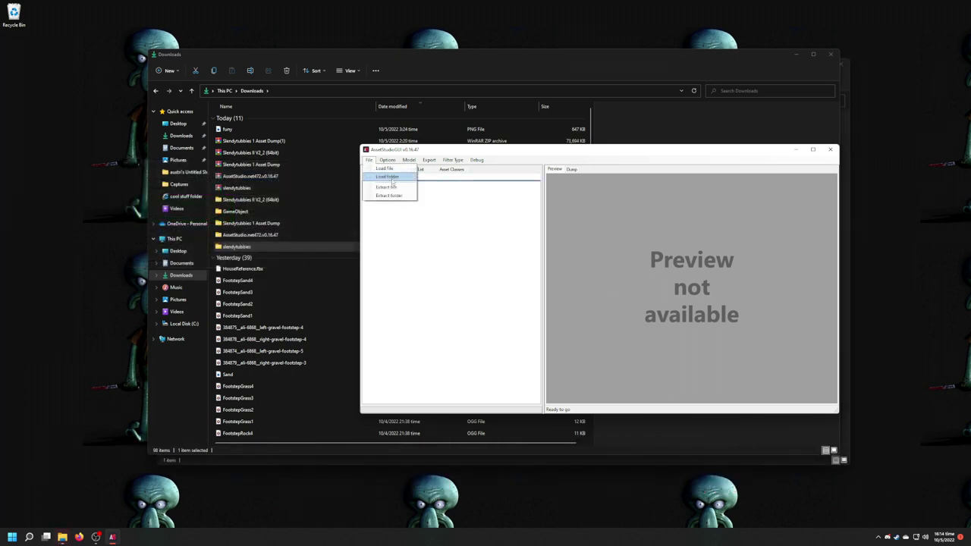
- Try to load the Slendytubbies II_Data folder from the extracted game
{"action": "left_click", "coordinate": [393, 178]}
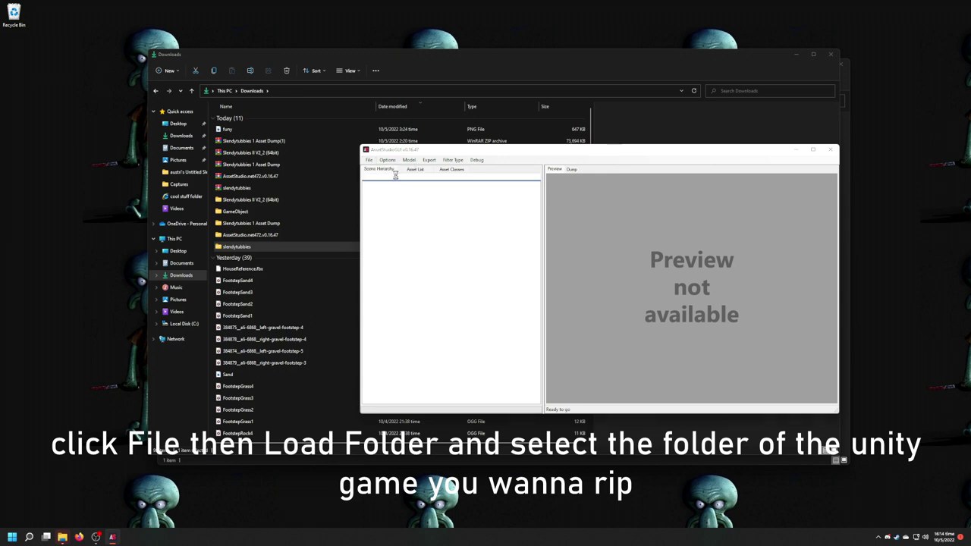
{"action": "double_click", "coordinate": [465, 228]}
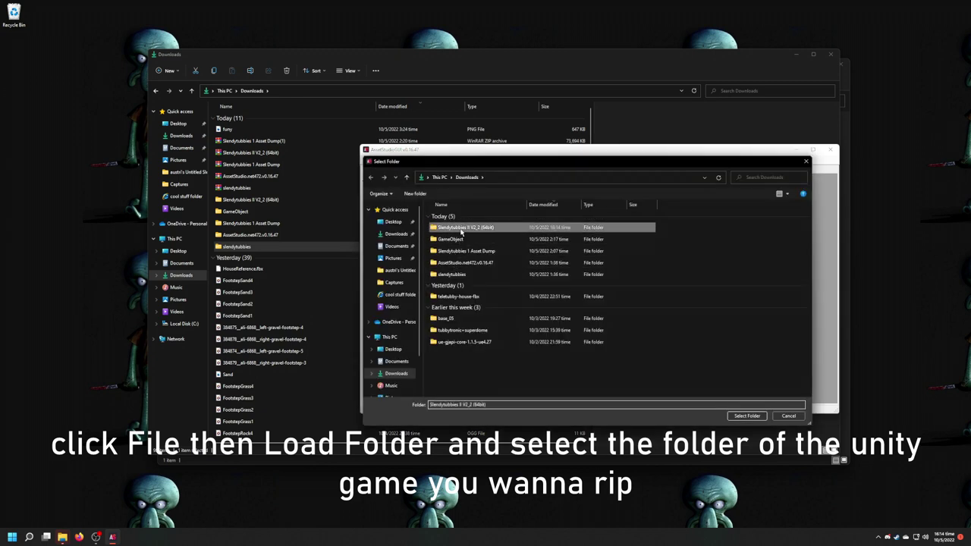
{"action": "double_click", "coordinate": [469, 220]}
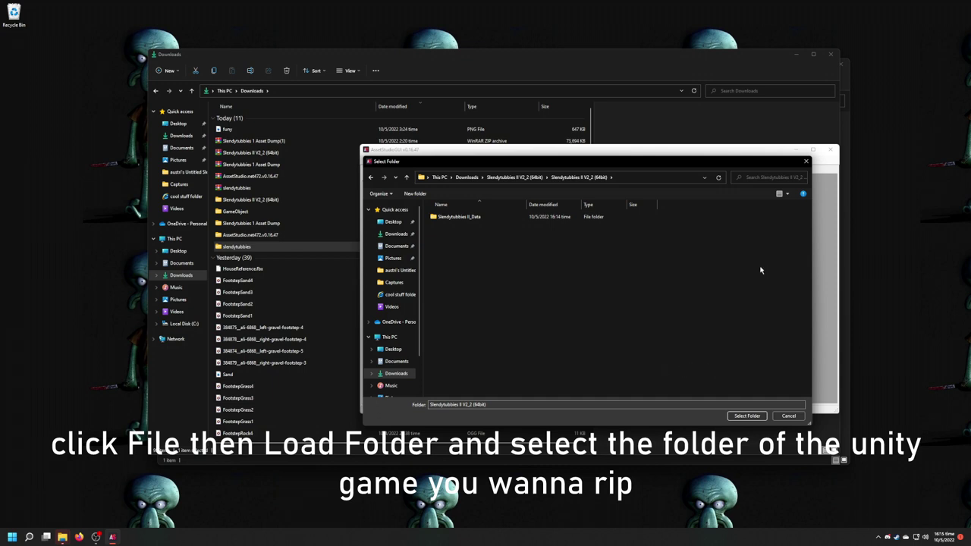
{"action": "double_click", "coordinate": [532, 217]}
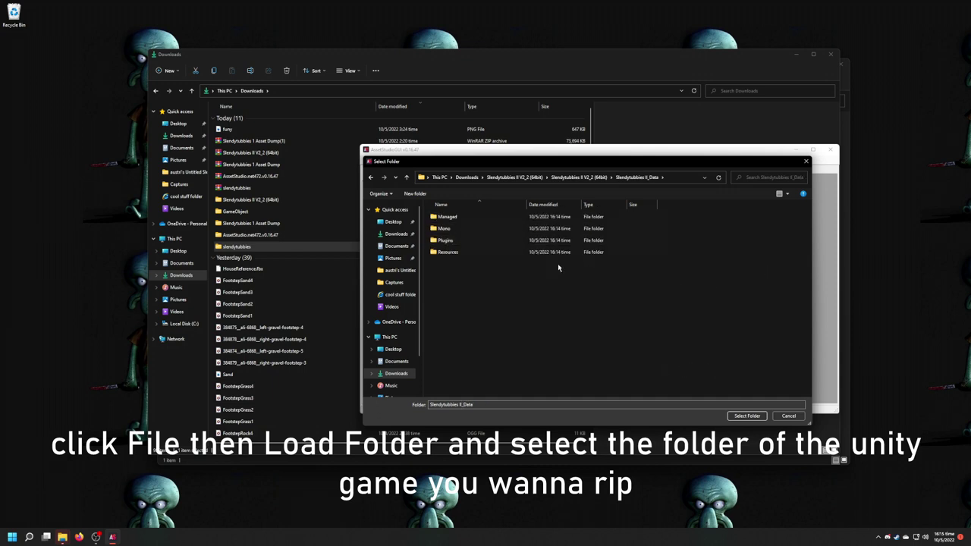
{"action": "left_click", "coordinate": [746, 416]}
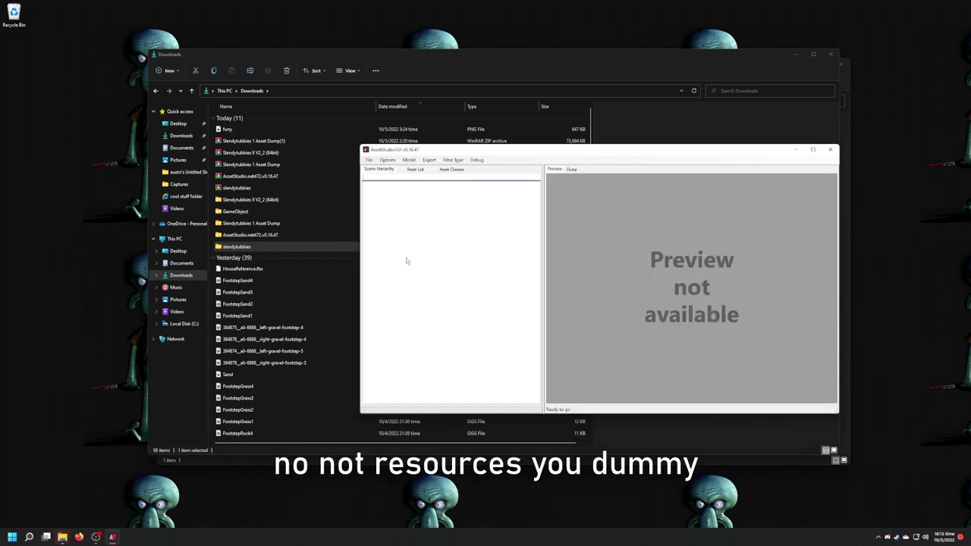
- Load the inner Slendytubbies II V2_2 (64bit) game folder and dismiss the object loading errors
{"action": "left_click", "coordinate": [369, 160]}
{"action": "left_click", "coordinate": [384, 179]}
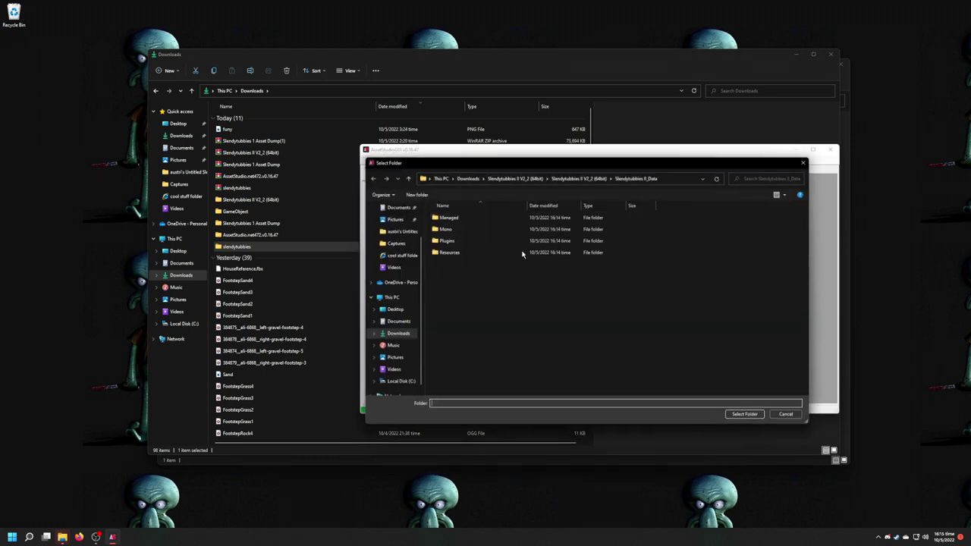
{"action": "left_click", "coordinate": [579, 177]}
{"action": "left_click", "coordinate": [739, 418]}
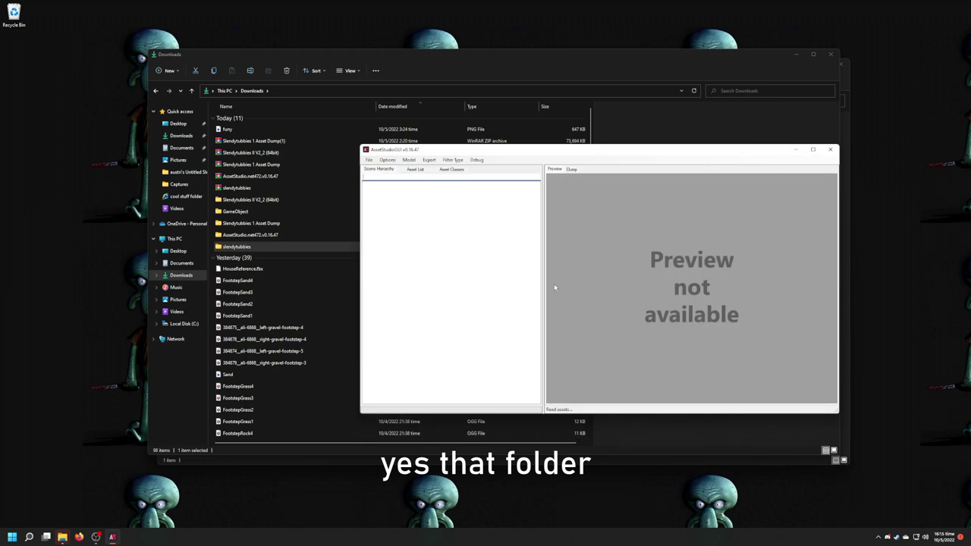
{"action": "left_click", "coordinate": [386, 160]}
{"action": "mouse_move", "coordinate": [368, 161]}
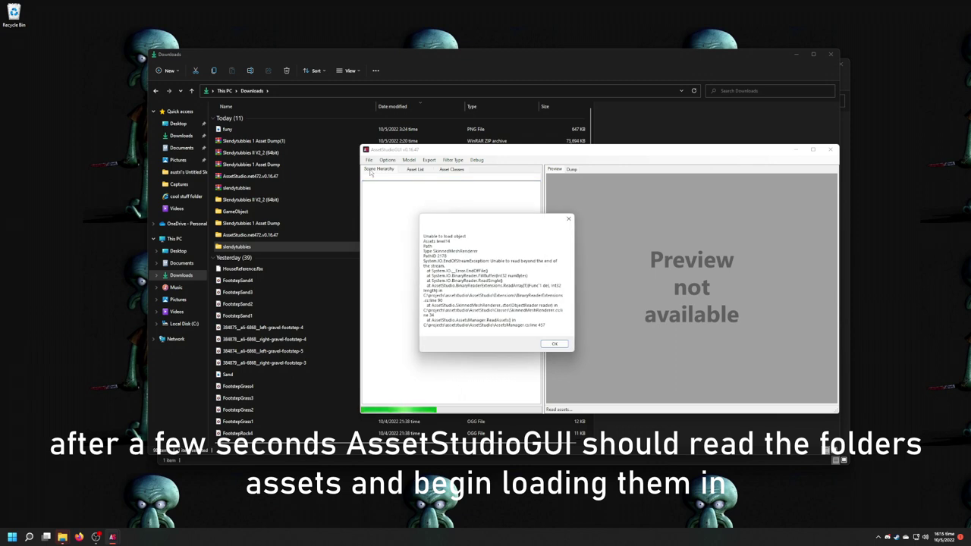
{"action": "left_click", "coordinate": [555, 345]}
{"action": "left_click", "coordinate": [556, 344]}
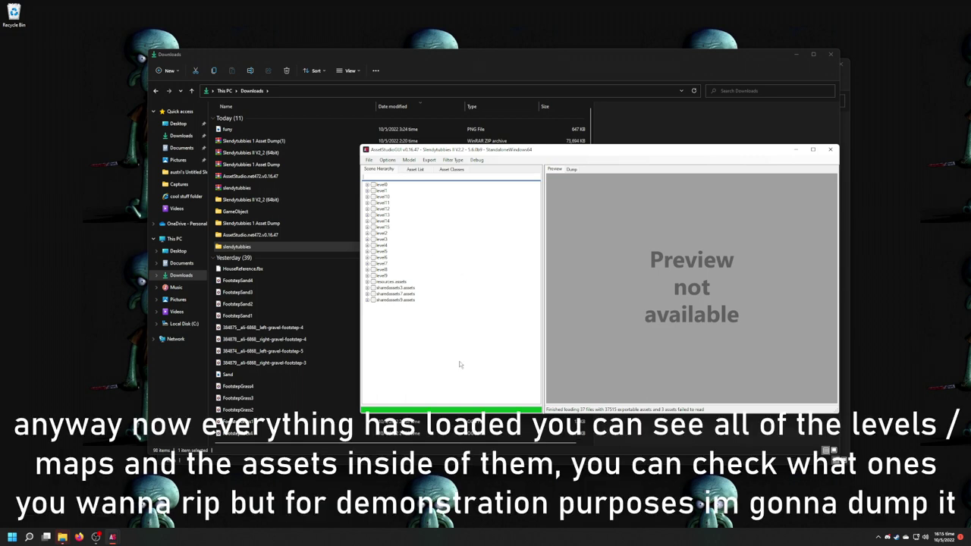
- Examine the objects inside level0, level1, its Title group, level10 and level9 in the scene hierarchy
{"action": "left_click", "coordinate": [368, 186]}
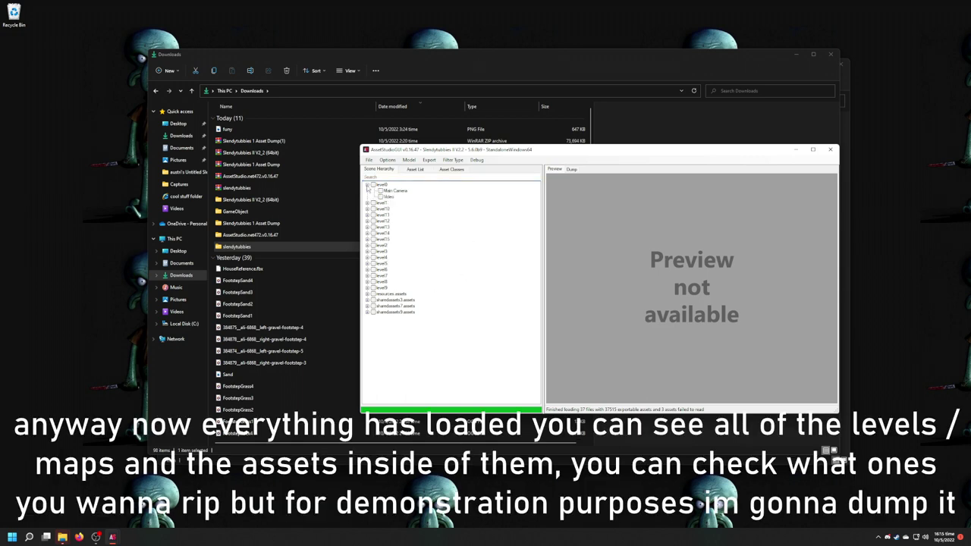
{"action": "left_click", "coordinate": [367, 203]}
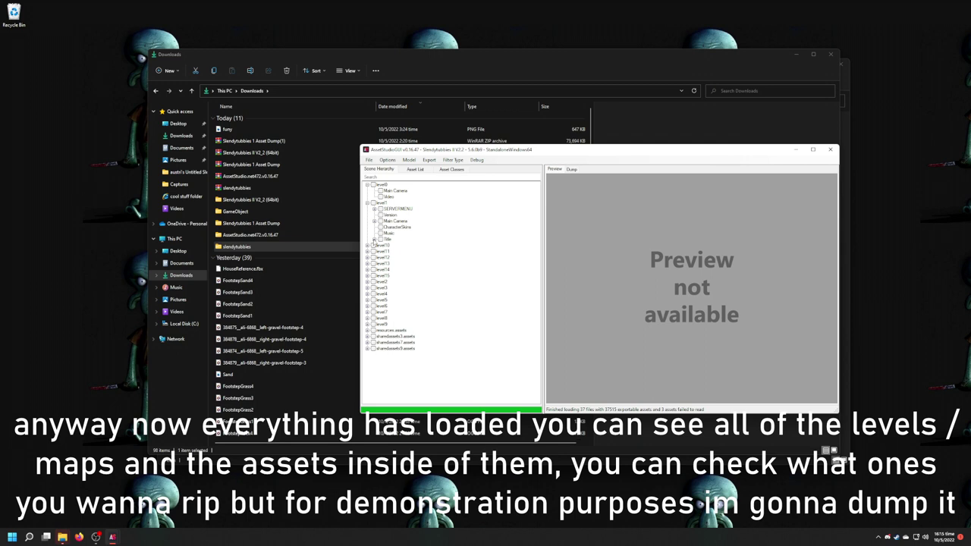
{"action": "left_click", "coordinate": [375, 239]}
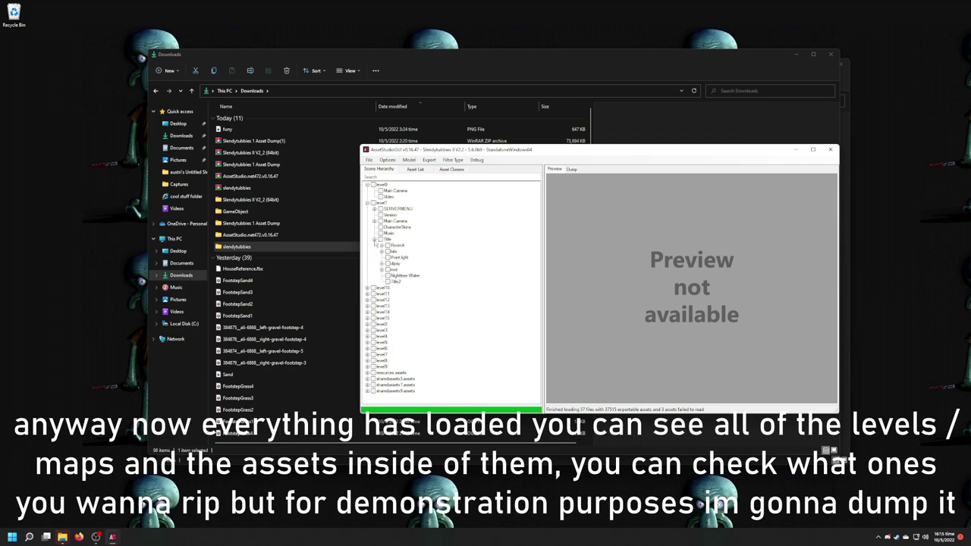
{"action": "left_click", "coordinate": [374, 240]}
{"action": "left_click", "coordinate": [368, 246]}
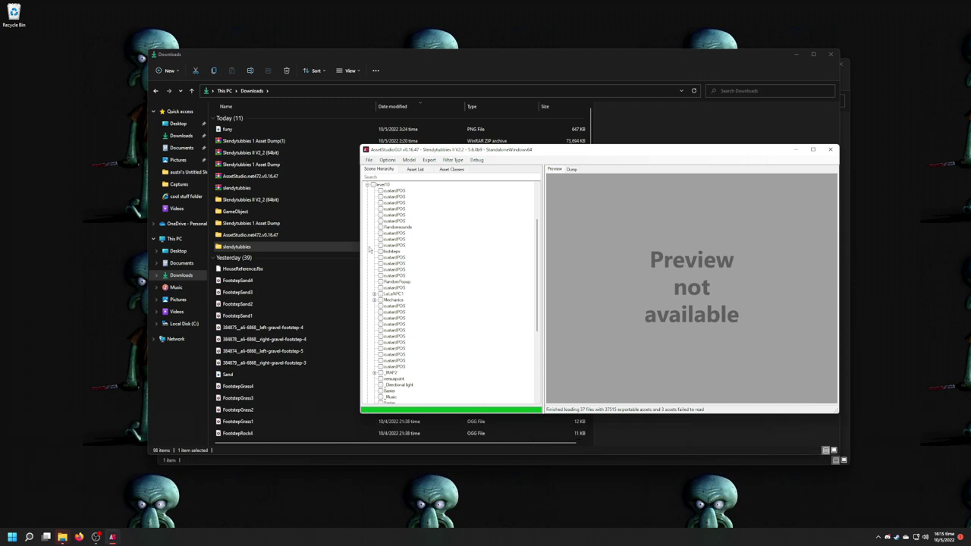
{"action": "scroll", "coordinate": [428, 314], "scroll_direction": "down", "scroll_amount": 4}
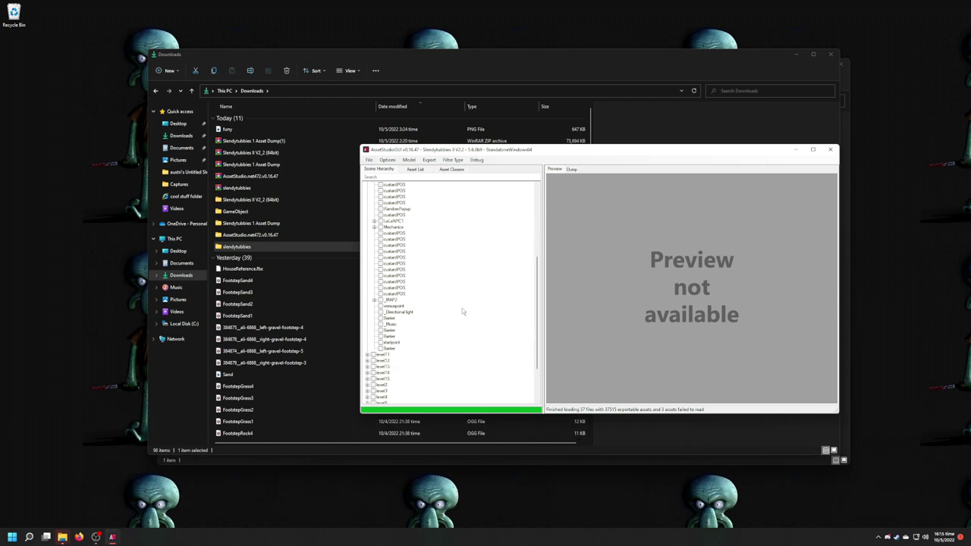
{"action": "scroll", "coordinate": [462, 311], "scroll_direction": "down", "scroll_amount": 3}
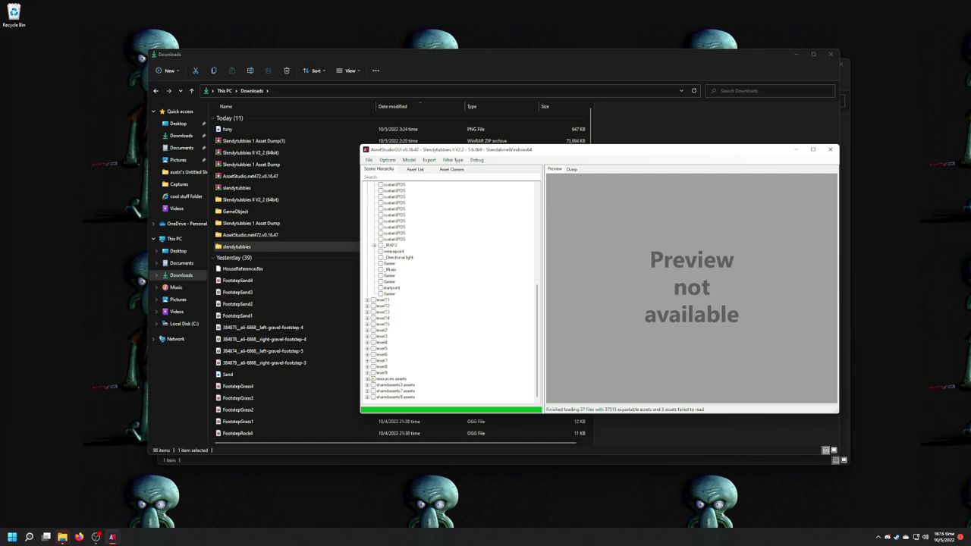
{"action": "left_click", "coordinate": [367, 373]}
{"action": "scroll", "coordinate": [426, 321], "scroll_direction": "down", "scroll_amount": 4}
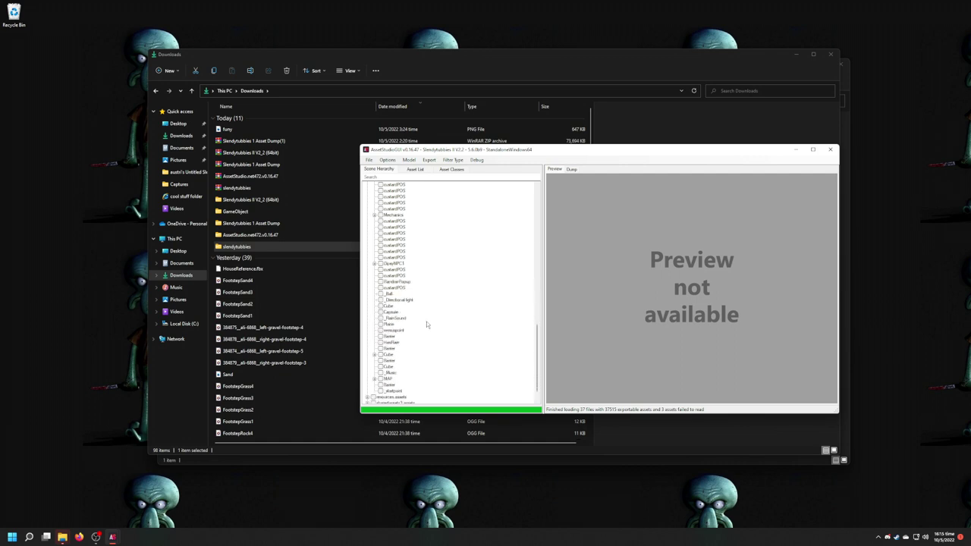
{"action": "scroll", "coordinate": [427, 325], "scroll_direction": "down", "scroll_amount": 1}
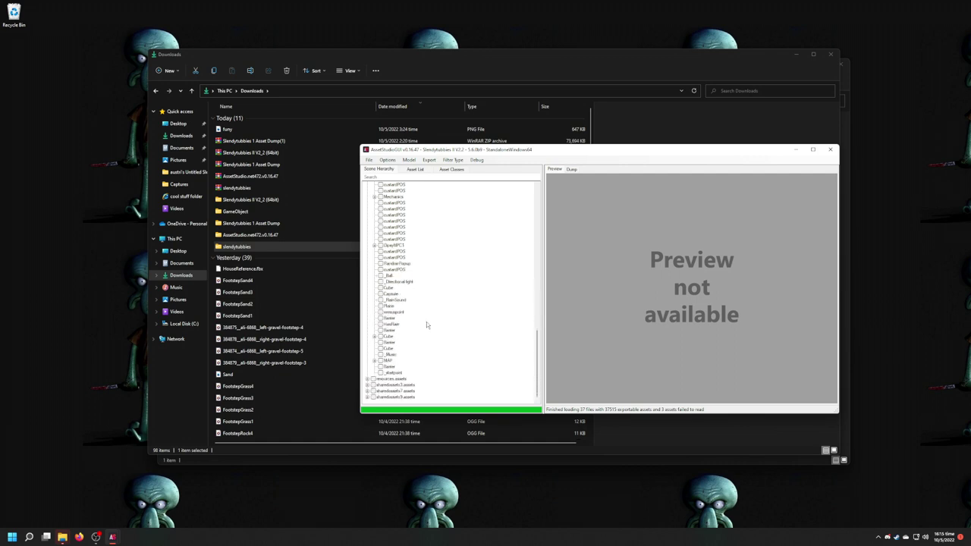
{"action": "scroll", "coordinate": [427, 323], "scroll_direction": "up", "scroll_amount": 9}
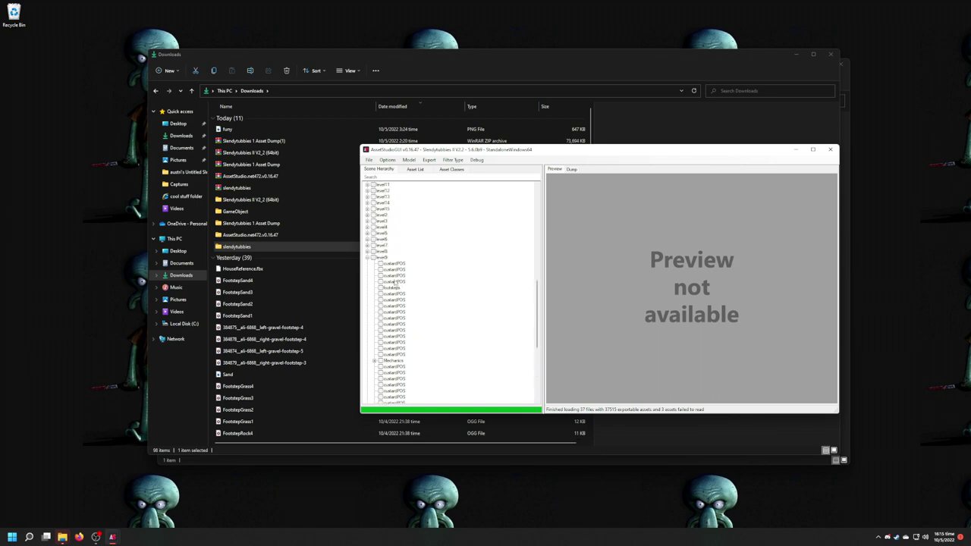
- Collapse level9 and examine the objects inside level8 and its nested PO group in the scene hierarchy
{"action": "left_click", "coordinate": [367, 258]}
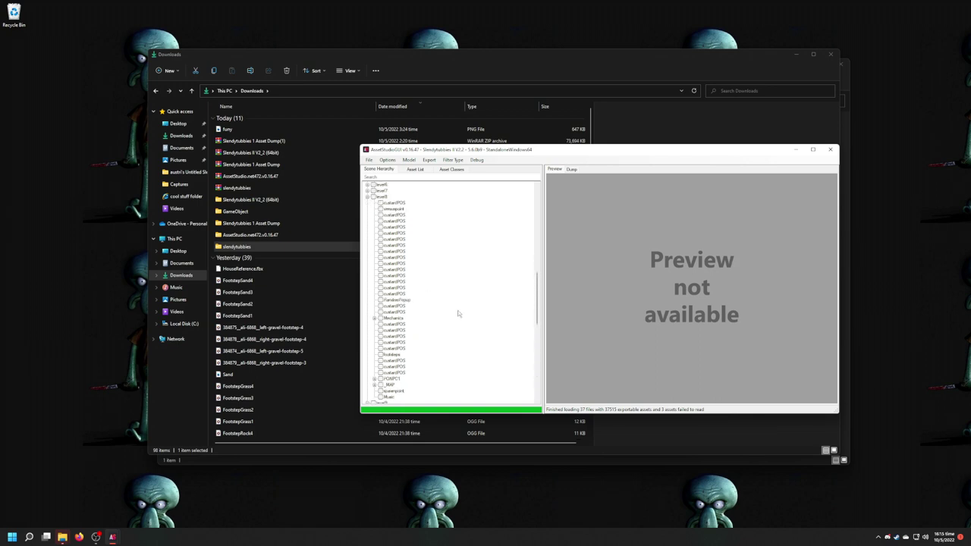
{"action": "scroll", "coordinate": [466, 319], "scroll_direction": "down", "scroll_amount": 2}
{"action": "left_click", "coordinate": [374, 342]}
{"action": "left_click", "coordinate": [382, 354]}
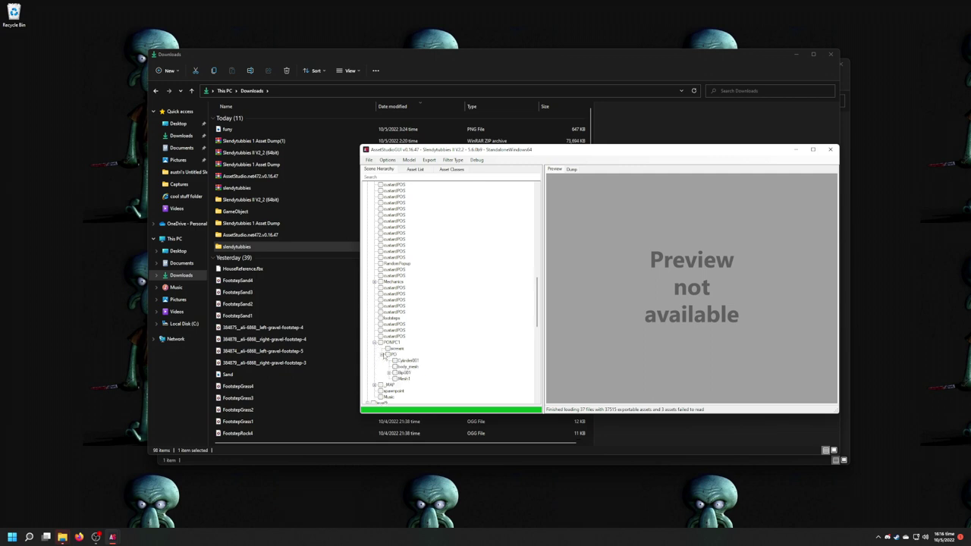
- Show the asset list, sort it by type and browse to the AudioClip entries
{"action": "left_click", "coordinate": [415, 169]}
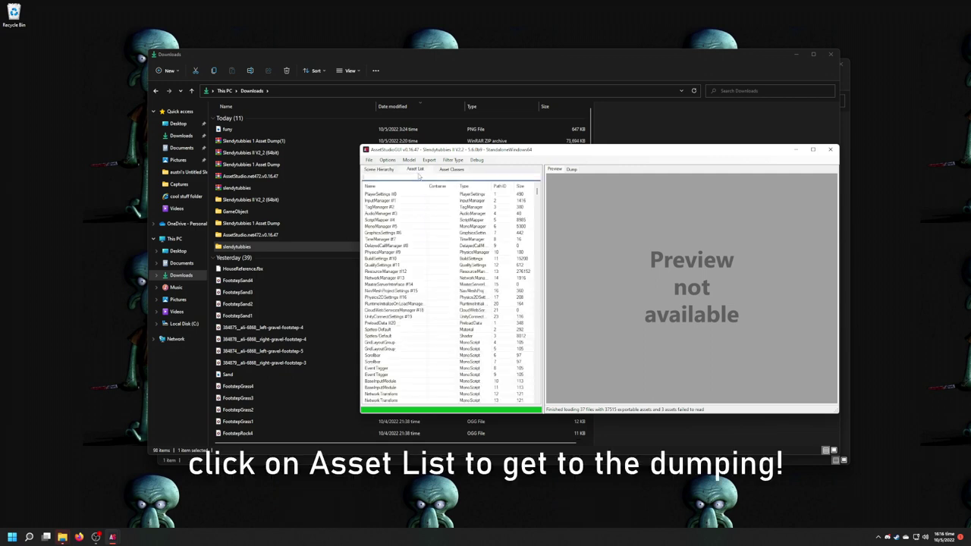
{"action": "left_click", "coordinate": [466, 185]}
{"action": "scroll", "coordinate": [423, 317], "scroll_direction": "down", "scroll_amount": 5}
{"action": "scroll", "coordinate": [429, 304], "scroll_direction": "down", "scroll_amount": 5}
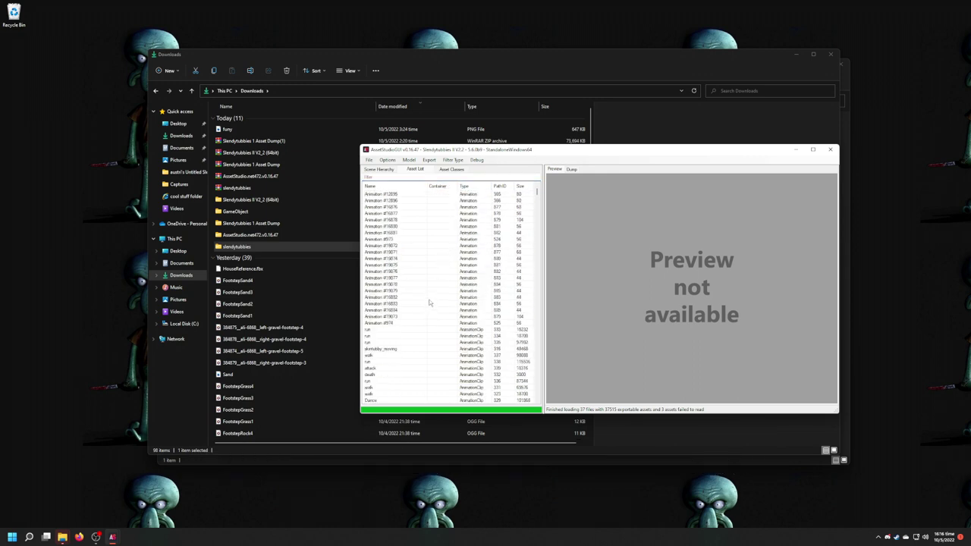
{"action": "mouse_move", "coordinate": [541, 196]}
{"action": "left_mouse_down"}
{"action": "mouse_move", "coordinate": [541, 218]}
{"action": "mouse_move", "coordinate": [537, 195]}
{"action": "left_mouse_up"}
- Preview the audio clips 7, SkinTubbyCry and chainsaw_operating by playing each one
{"action": "left_click", "coordinate": [477, 297]}
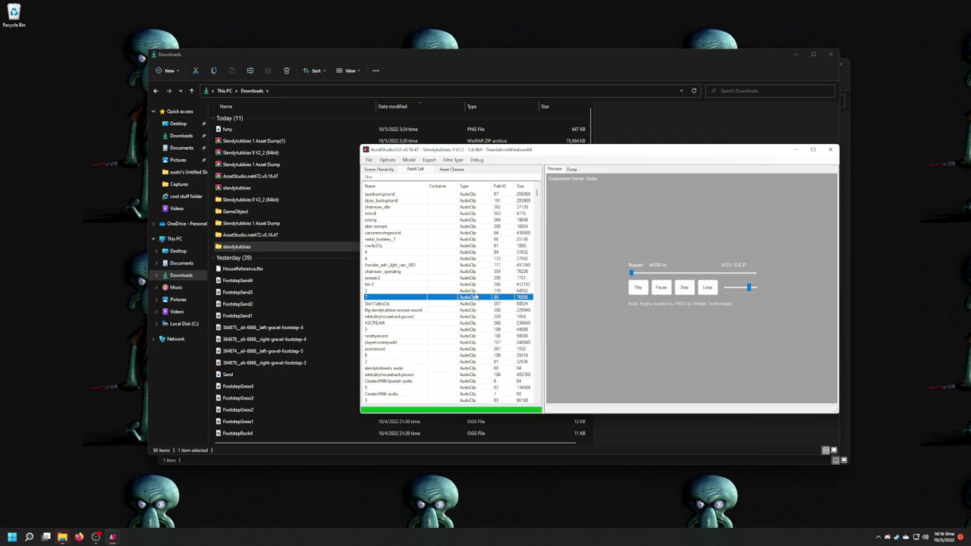
{"action": "left_click", "coordinate": [638, 287]}
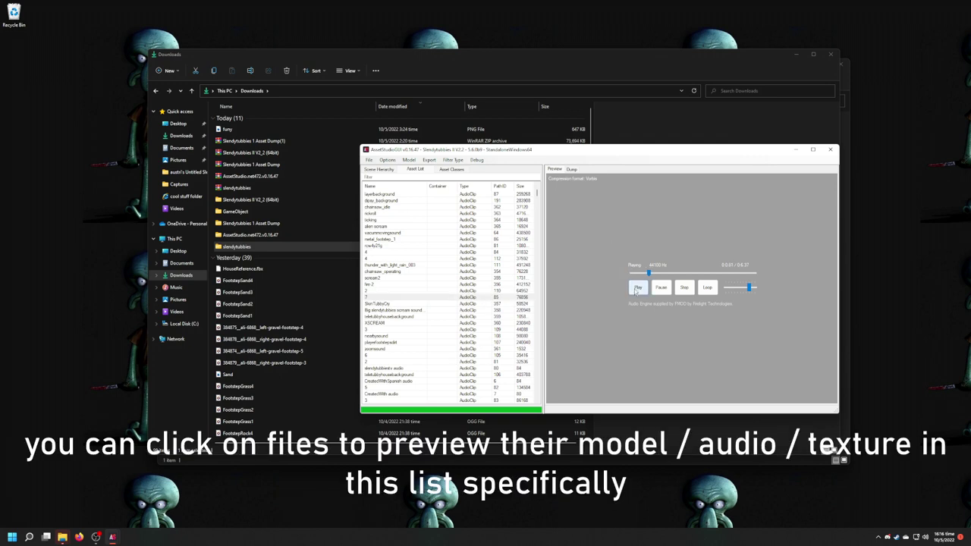
{"action": "left_click", "coordinate": [449, 311]}
{"action": "left_click", "coordinate": [453, 303]}
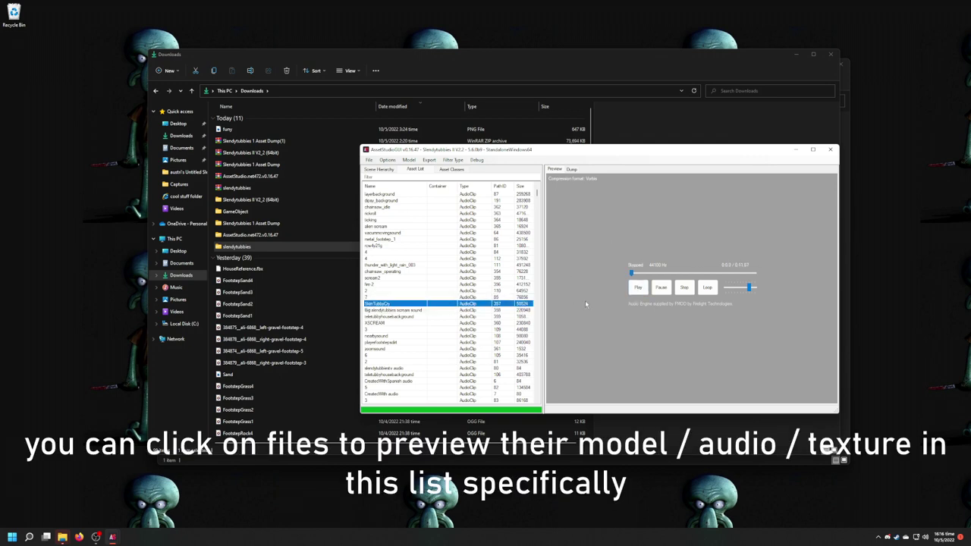
{"action": "left_click", "coordinate": [635, 287]}
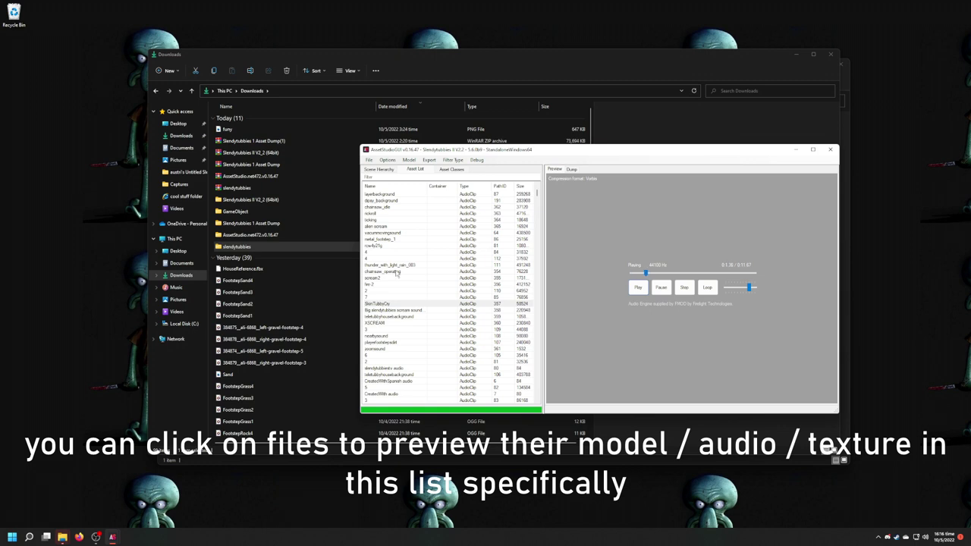
{"action": "left_click", "coordinate": [396, 272]}
{"action": "left_click", "coordinate": [637, 288]}
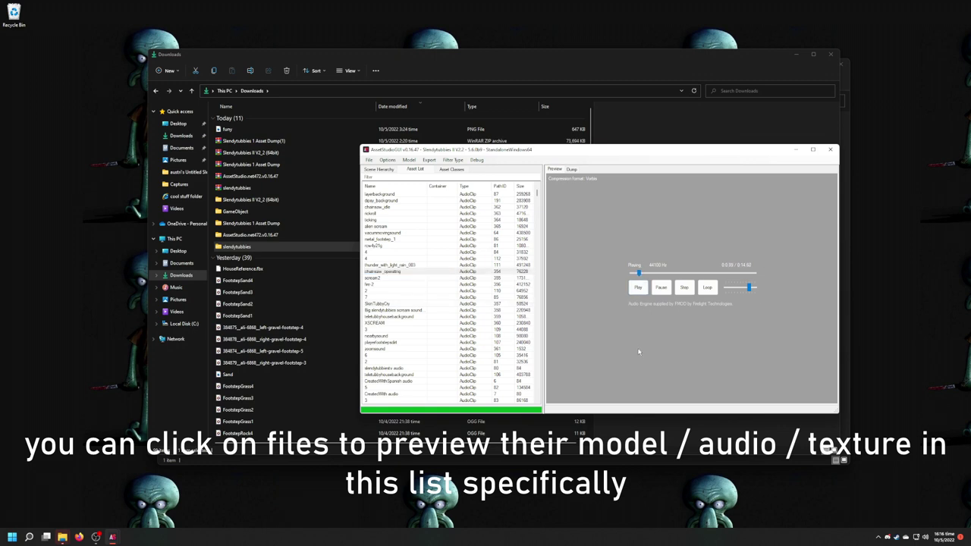
- Try to export the selected objects as split models to the Downloads folder
{"action": "left_click", "coordinate": [429, 160]}
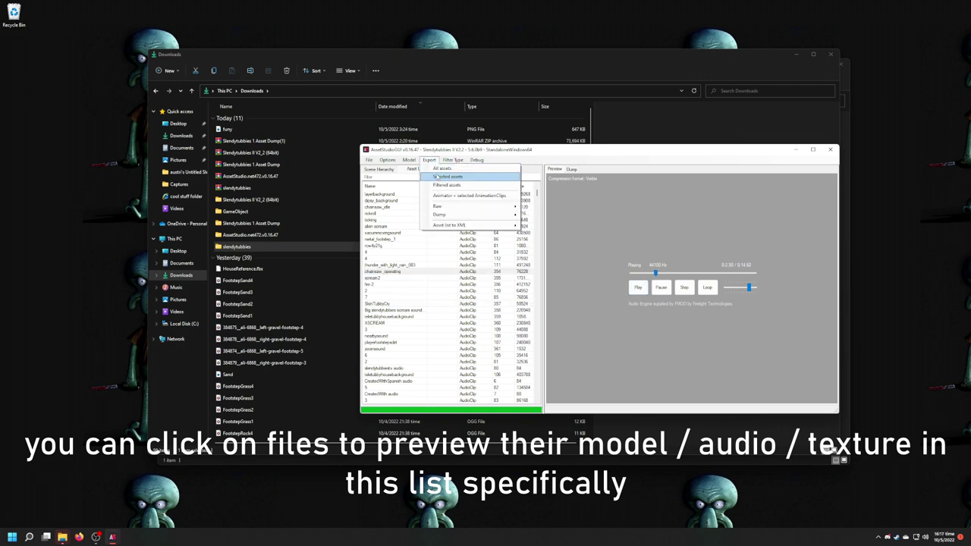
{"action": "mouse_move", "coordinate": [408, 160]}
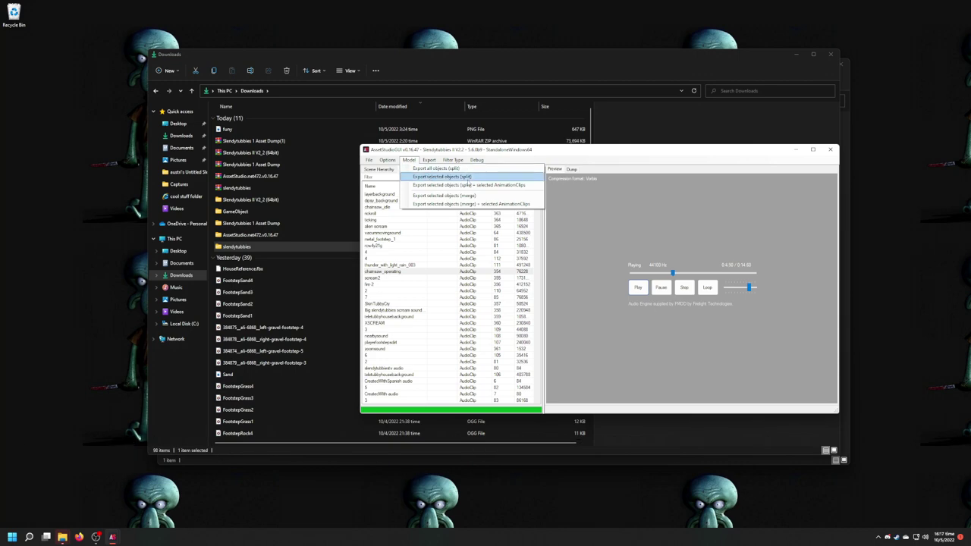
{"action": "left_click", "coordinate": [469, 184]}
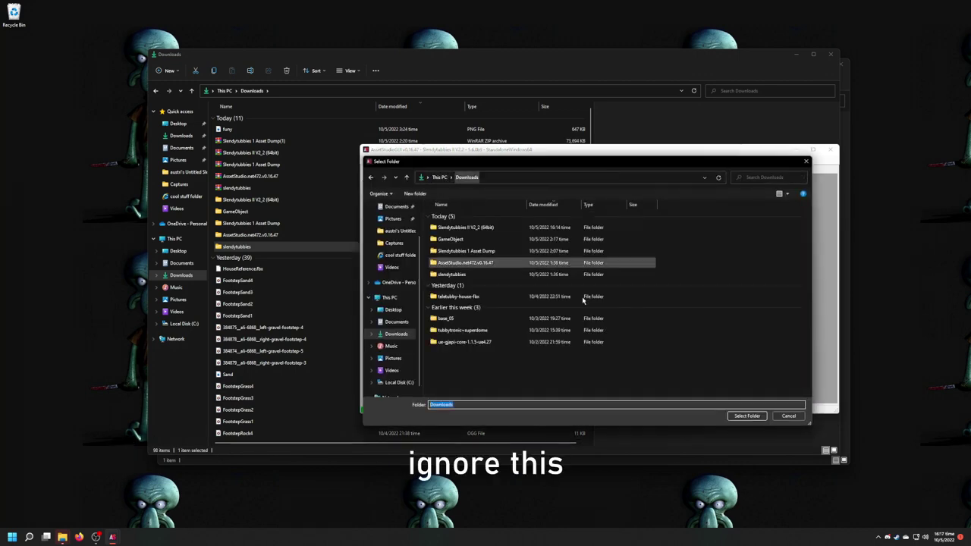
{"action": "left_click", "coordinate": [748, 415]}
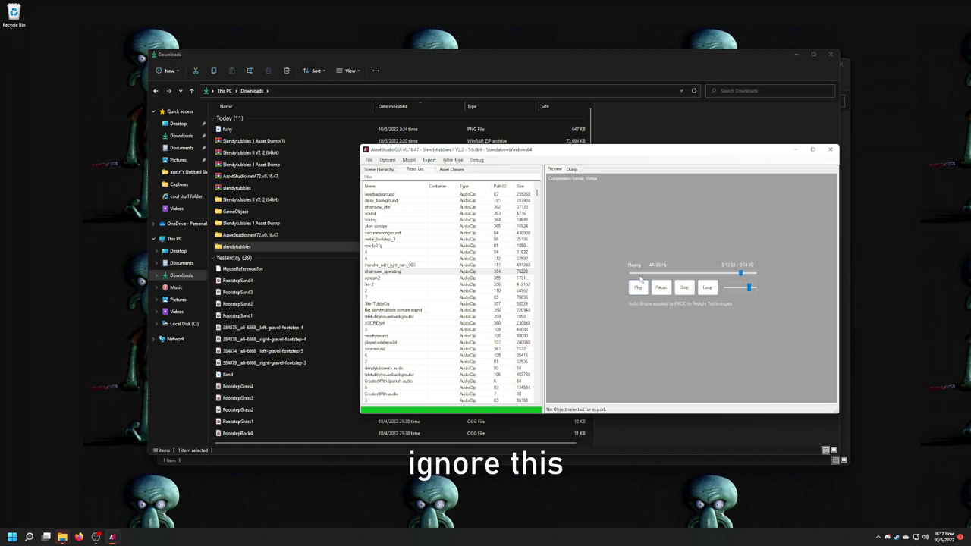
- Export the selected chainsaw_operating asset to the Downloads folder and open the exported AudioClip folder
{"action": "left_click", "coordinate": [429, 161]}
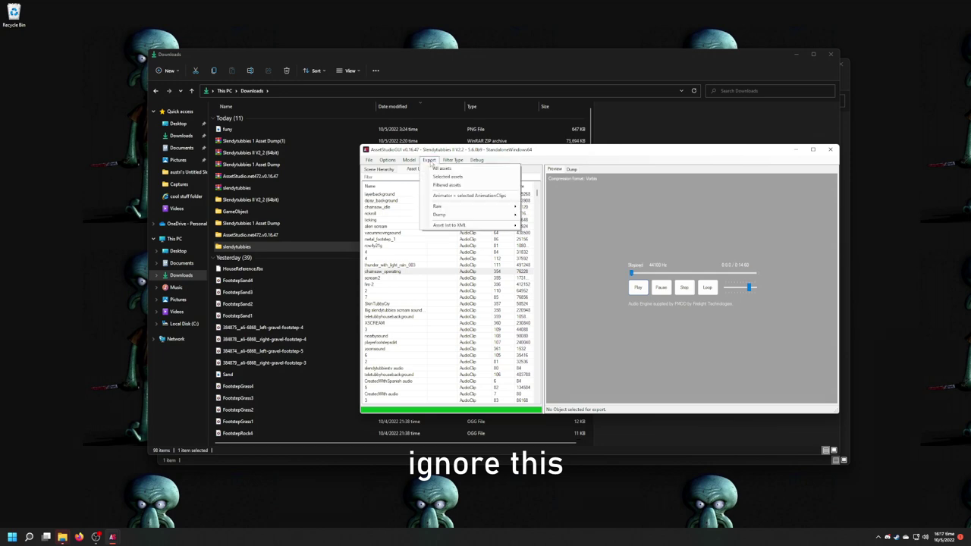
{"action": "left_click", "coordinate": [446, 181]}
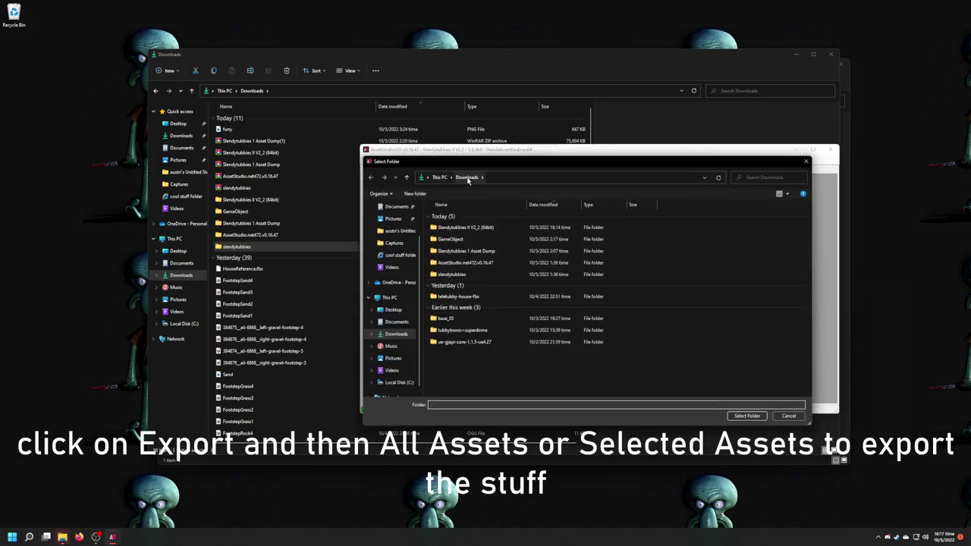
{"action": "key", "text": "Escape"}
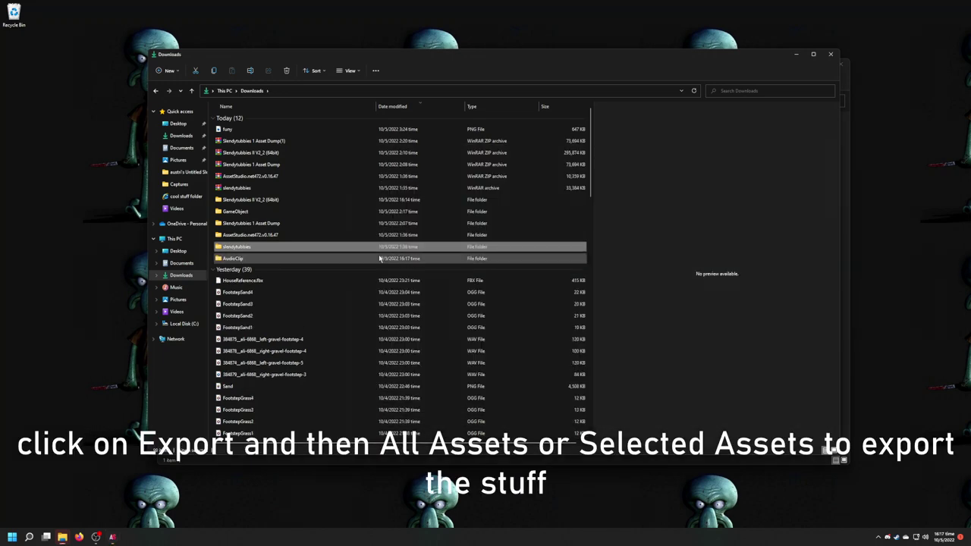
{"action": "double_click", "coordinate": [273, 258]}
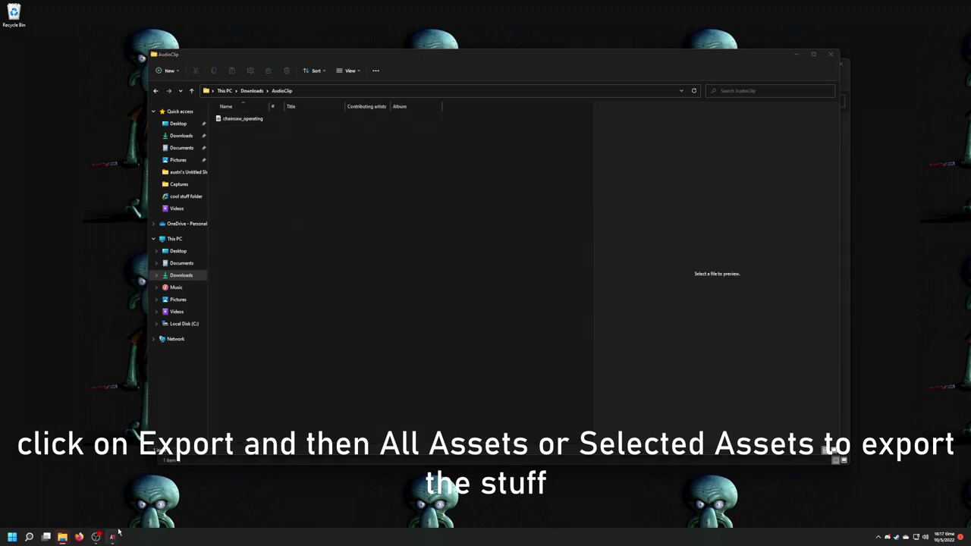
- Switch back to AssetStudioGUI and continue past the unhandled exception error
{"action": "mouse_move", "coordinate": [112, 537]}
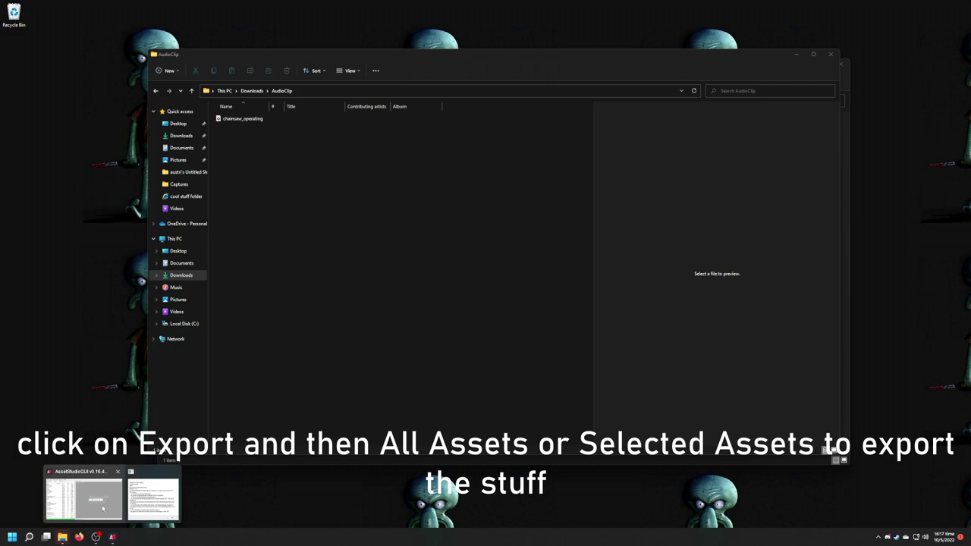
{"action": "left_click", "coordinate": [84, 499]}
{"action": "left_click", "coordinate": [544, 336]}
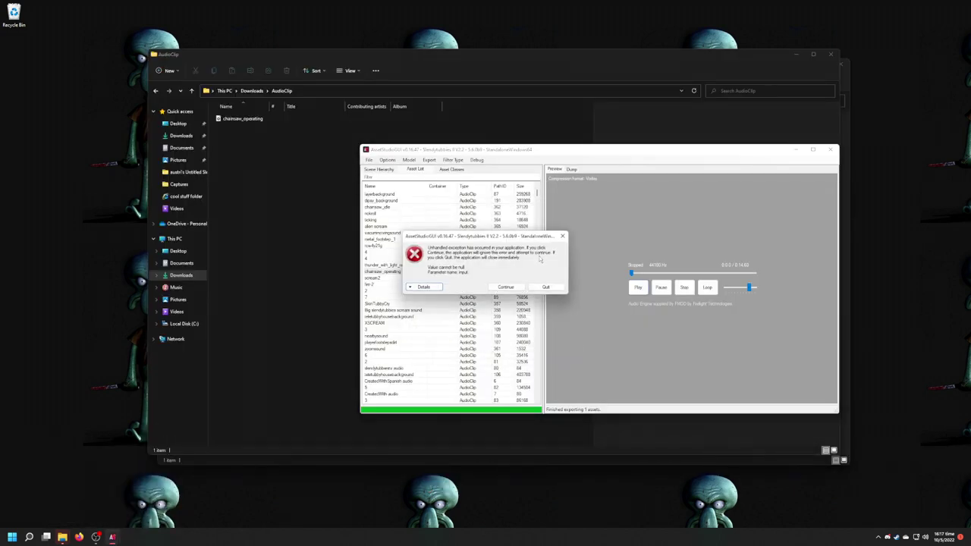
{"action": "left_click", "coordinate": [510, 289]}
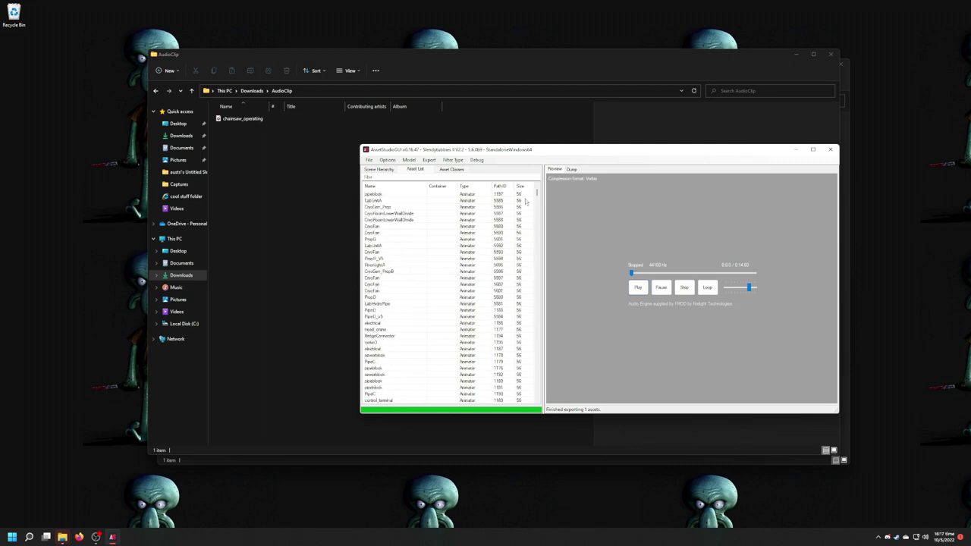
- Select every asset in the asset list, export the selection to the Downloads folder and dismiss the assembly folder prompt
{"action": "left_click", "coordinate": [503, 198]}
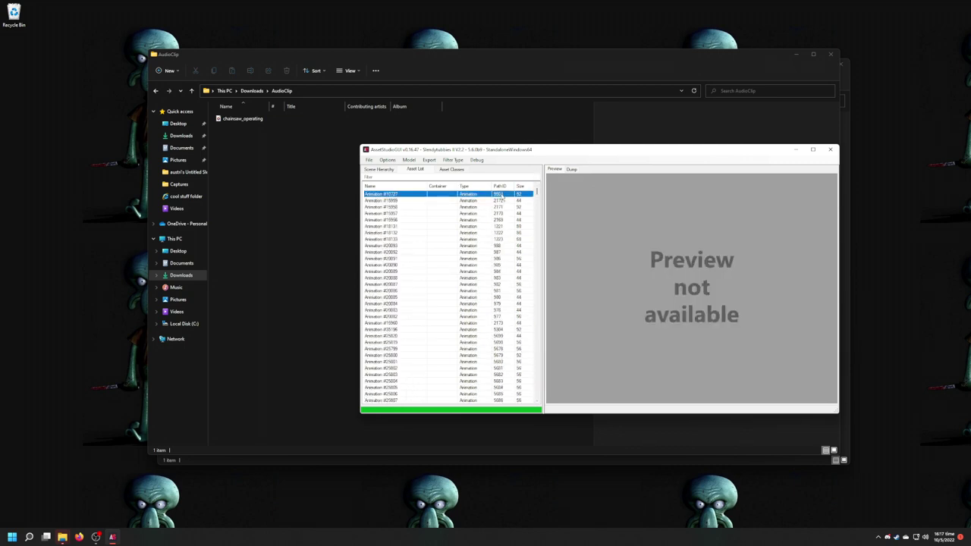
{"action": "left_click_drag", "start_coordinate": [537, 192], "coordinate": [537, 393]}
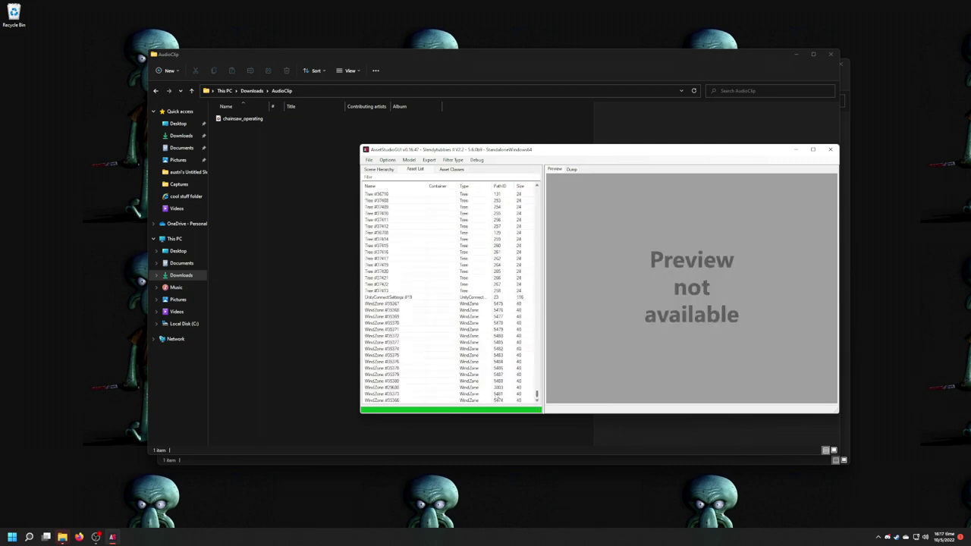
{"action": "key", "text": "ctrl+a"}
{"action": "left_click", "coordinate": [430, 160]}
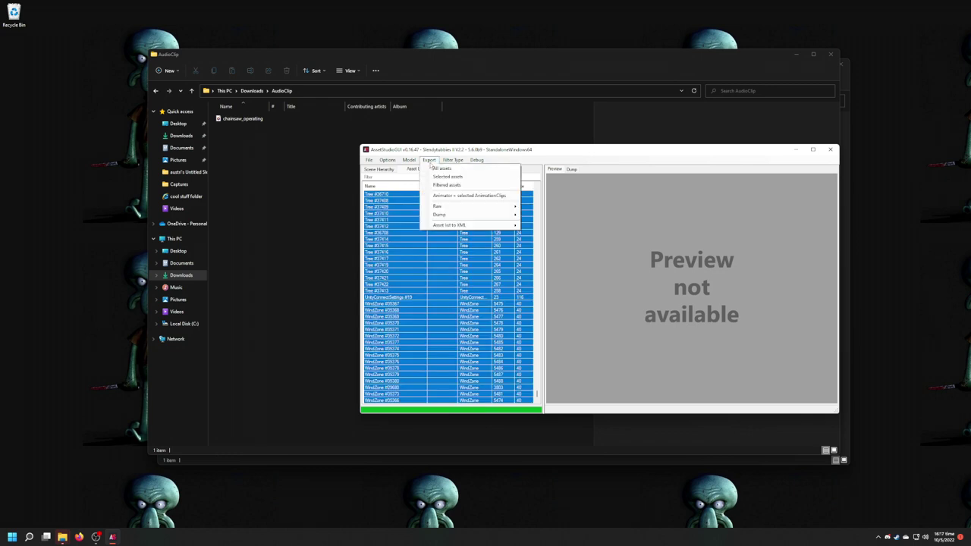
{"action": "left_click", "coordinate": [446, 177]}
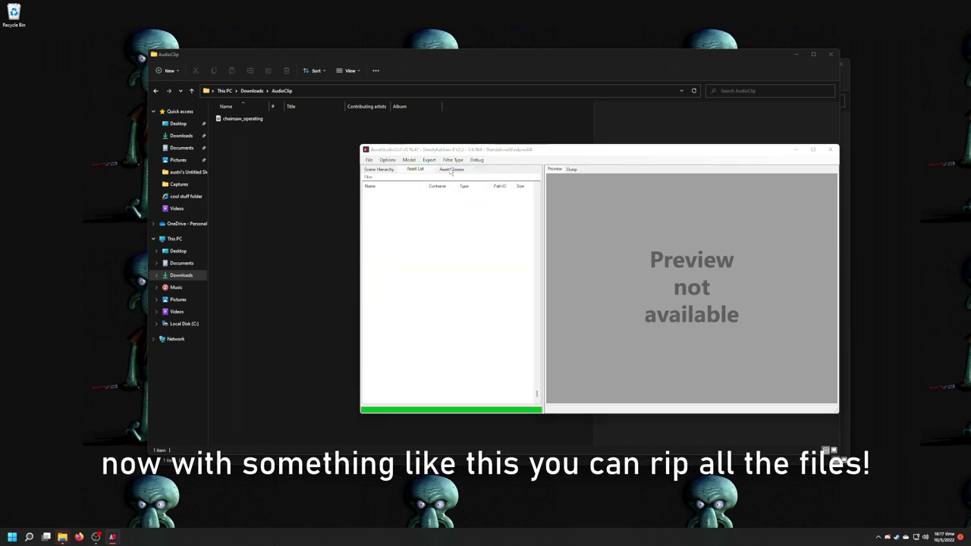
{"action": "key", "text": "Return"}
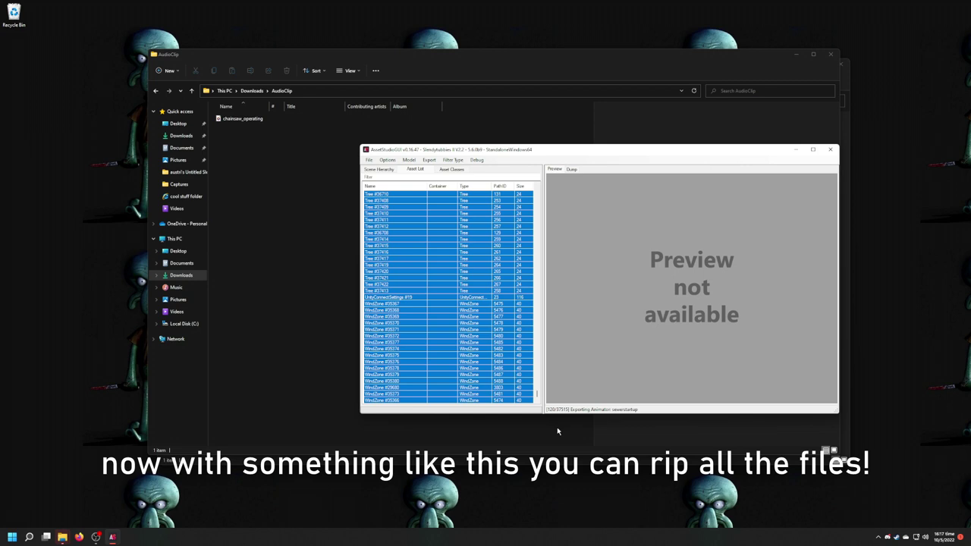
{"action": "key", "text": "alt+Up"}
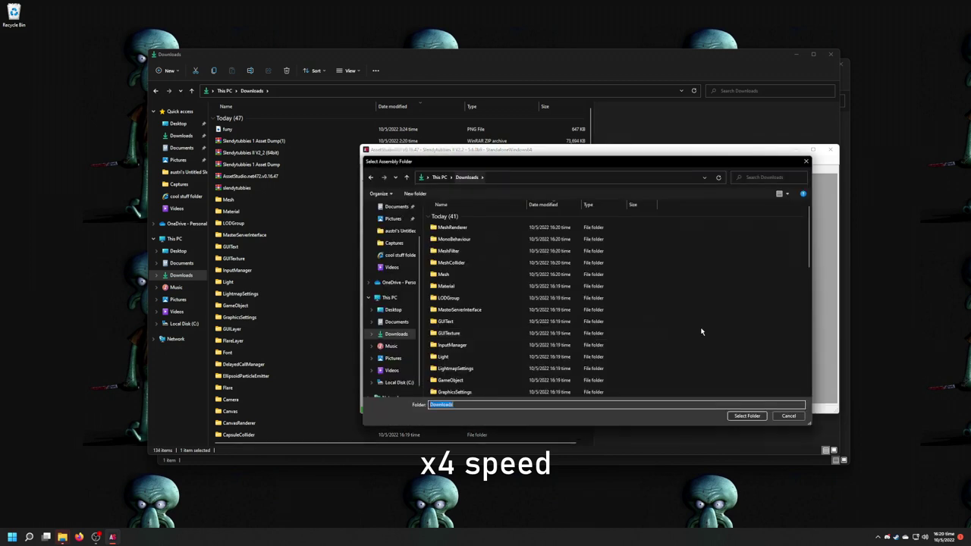
{"action": "key", "text": "Escape"}
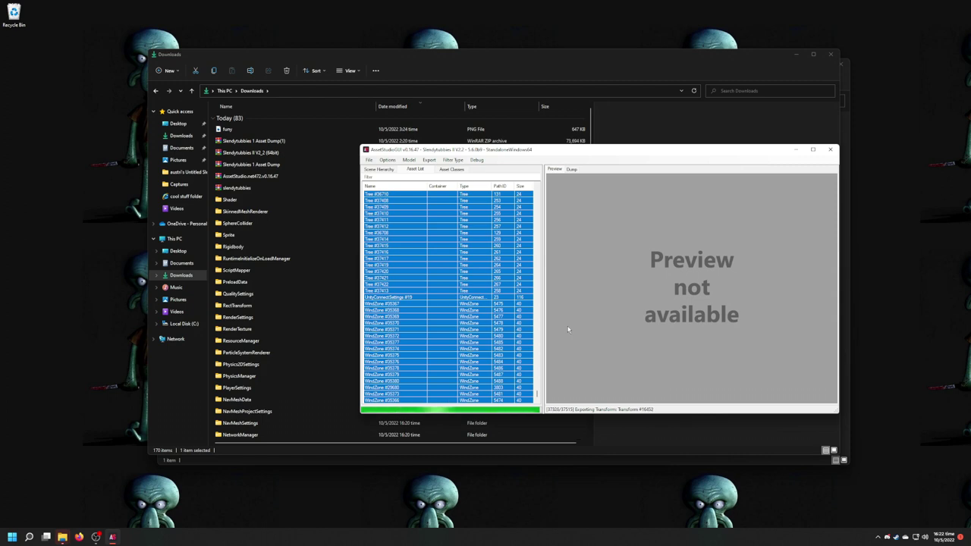
- Return to AssetStudioGUI once the export finishes and close it
{"action": "key", "text": "alt+Tab"}
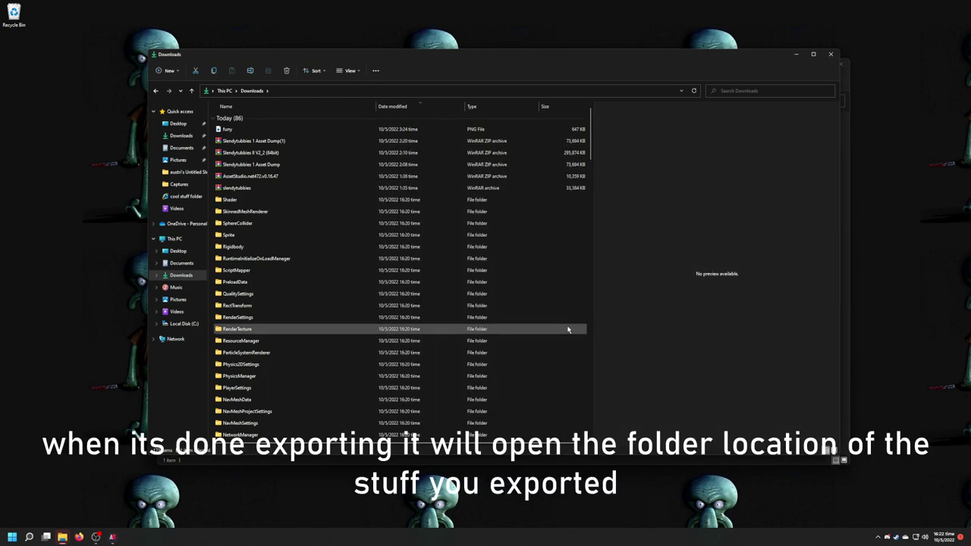
{"action": "left_click", "coordinate": [112, 538]}
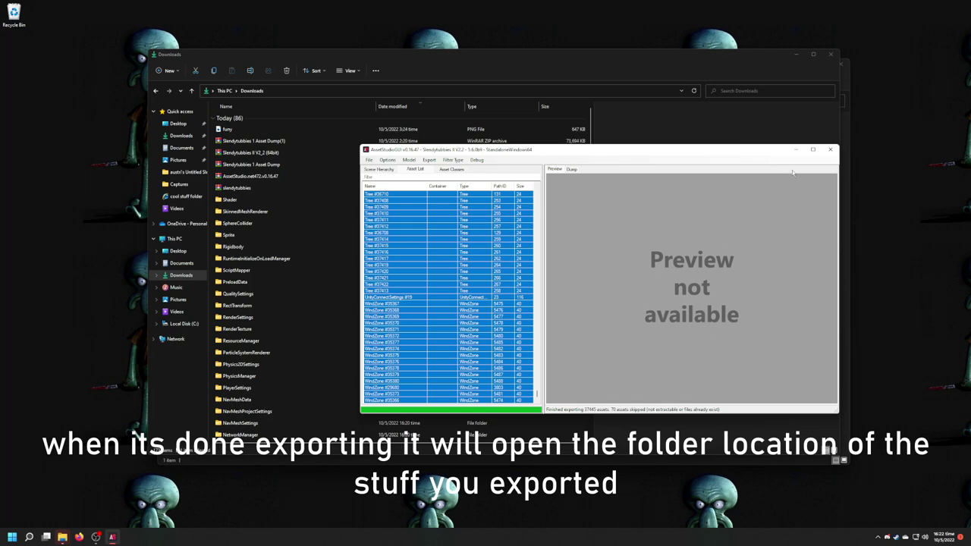
{"action": "left_click", "coordinate": [831, 149]}
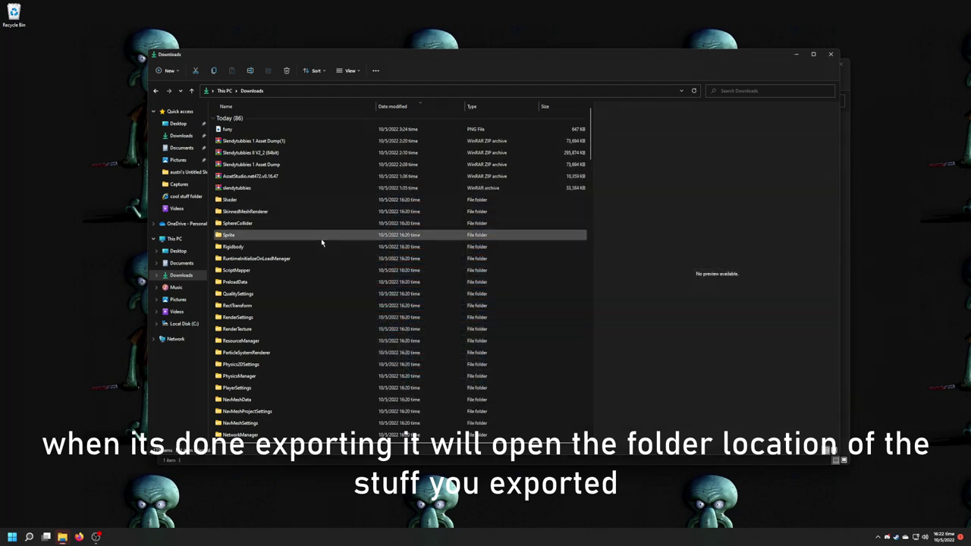
- Look through the exported asset folders in Downloads and open the Texture2D folder
{"action": "scroll", "coordinate": [323, 240], "scroll_direction": "down", "scroll_amount": 8}
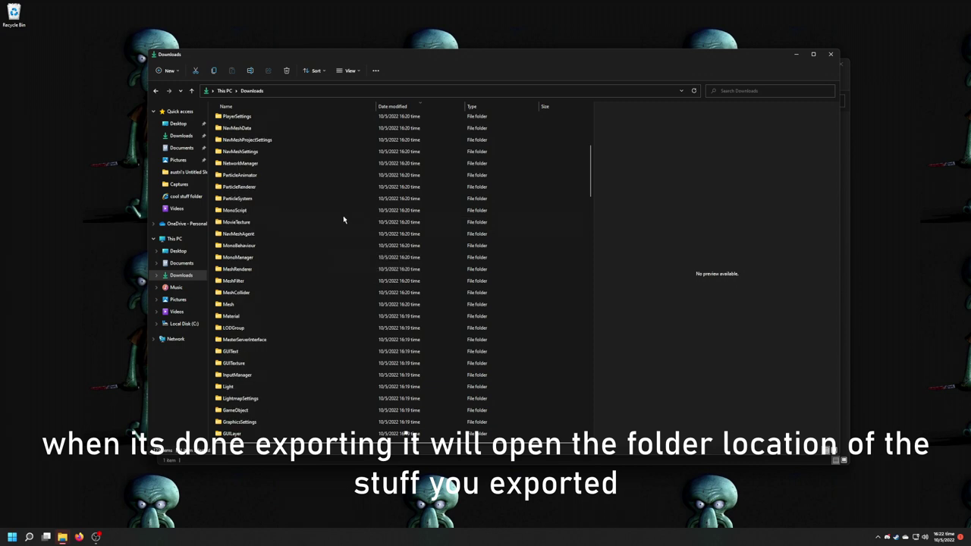
{"action": "scroll", "coordinate": [344, 220], "scroll_direction": "down", "scroll_amount": 6}
{"action": "scroll", "coordinate": [344, 220], "scroll_direction": "down", "scroll_amount": 8}
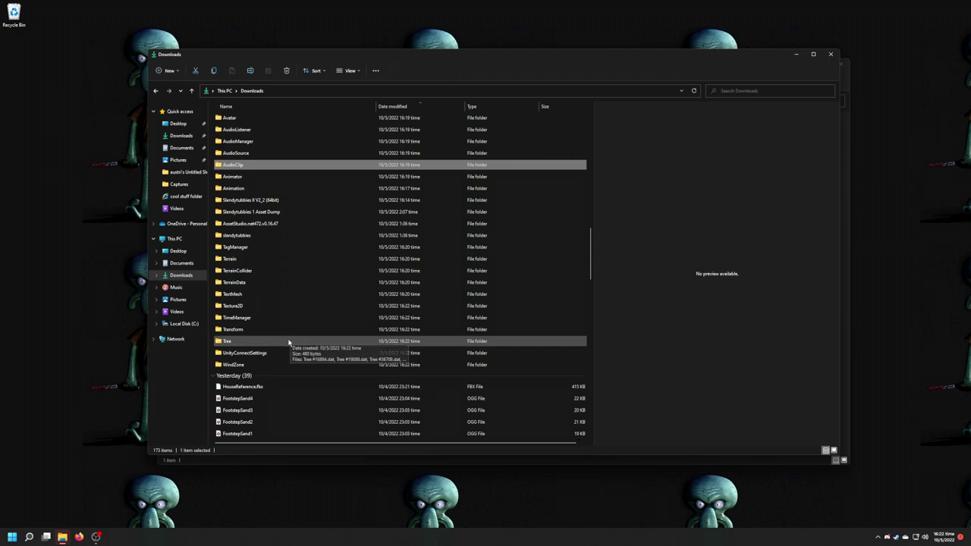
{"action": "left_click", "coordinate": [271, 364]}
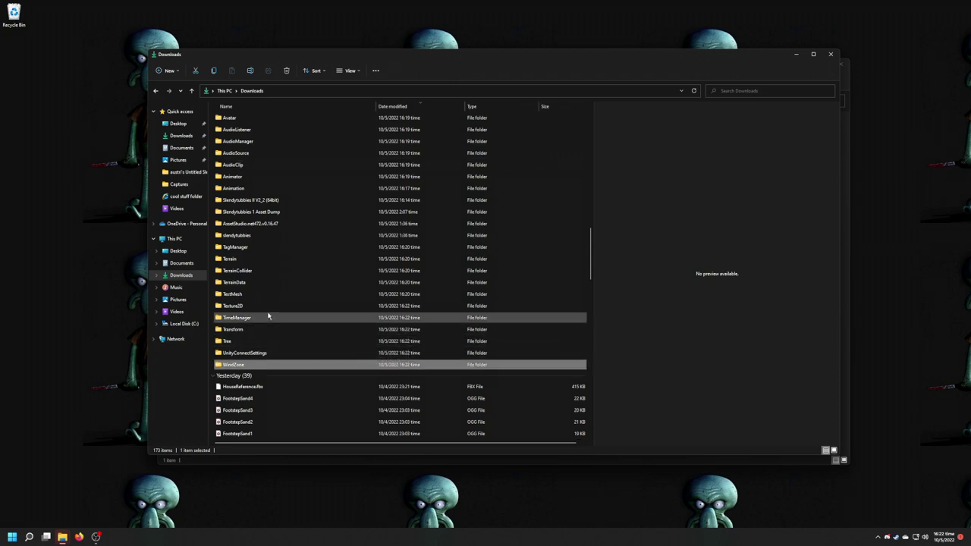
{"action": "double_click", "coordinate": [268, 308]}
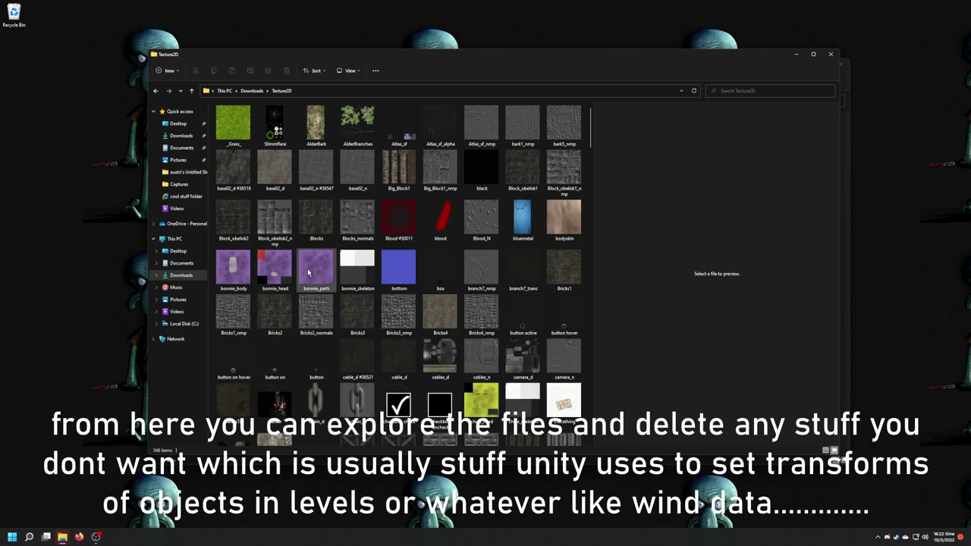
- Preview the bonnie_head, bonnie_body, bonnie_parts and center textures and browse the remaining images in Texture2D
{"action": "left_click", "coordinate": [277, 275]}
{"action": "left_click", "coordinate": [231, 272]}
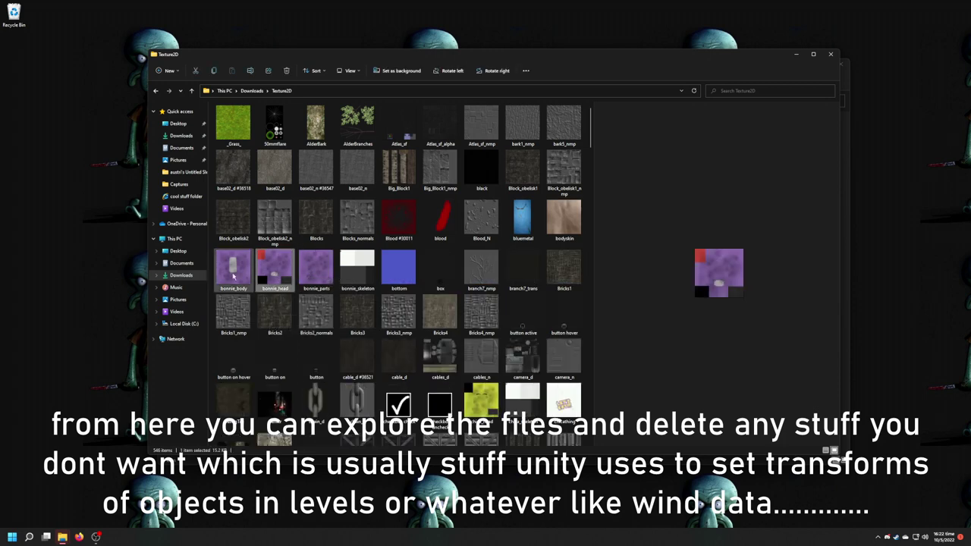
{"action": "left_click", "coordinate": [308, 271]}
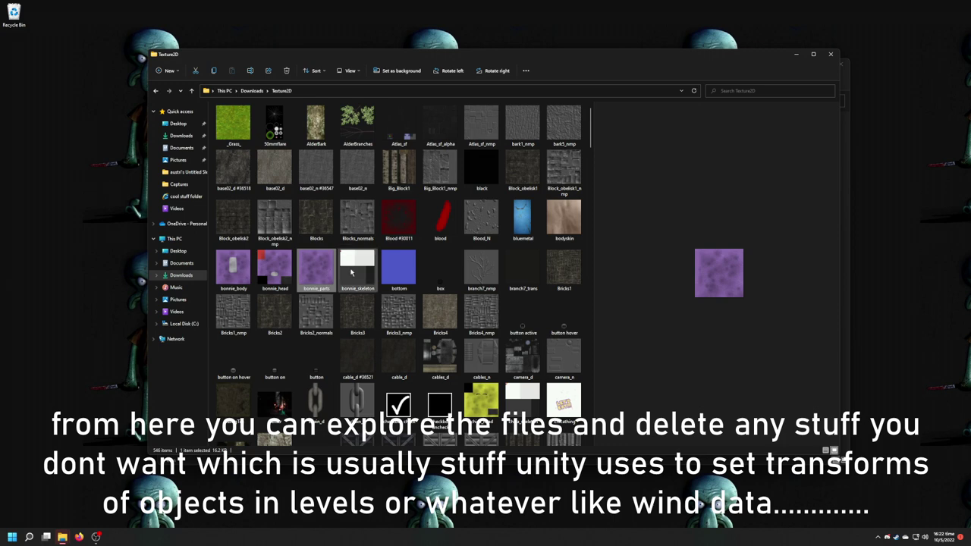
{"action": "left_click", "coordinate": [275, 402]}
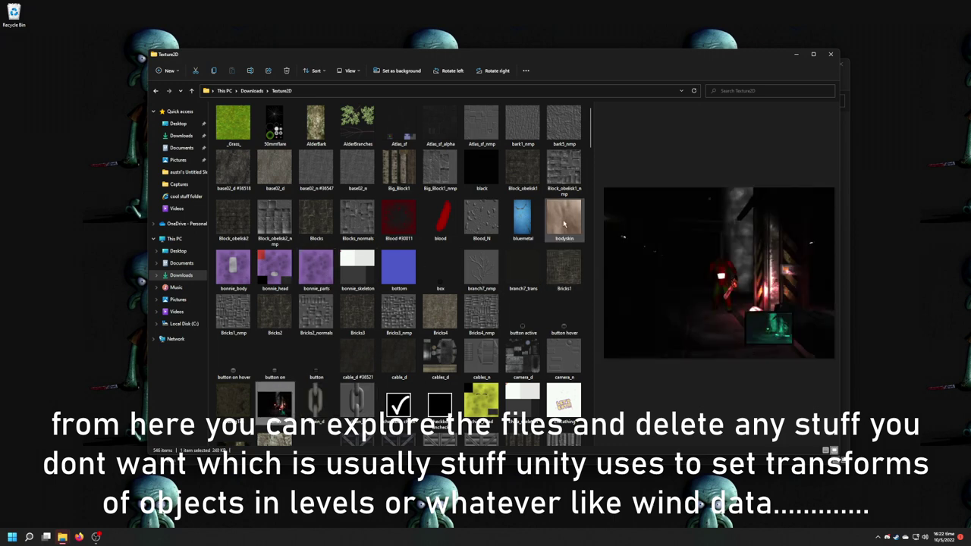
{"action": "scroll", "coordinate": [565, 224], "scroll_direction": "down", "scroll_amount": 3}
{"action": "scroll", "coordinate": [557, 252], "scroll_direction": "down", "scroll_amount": 3}
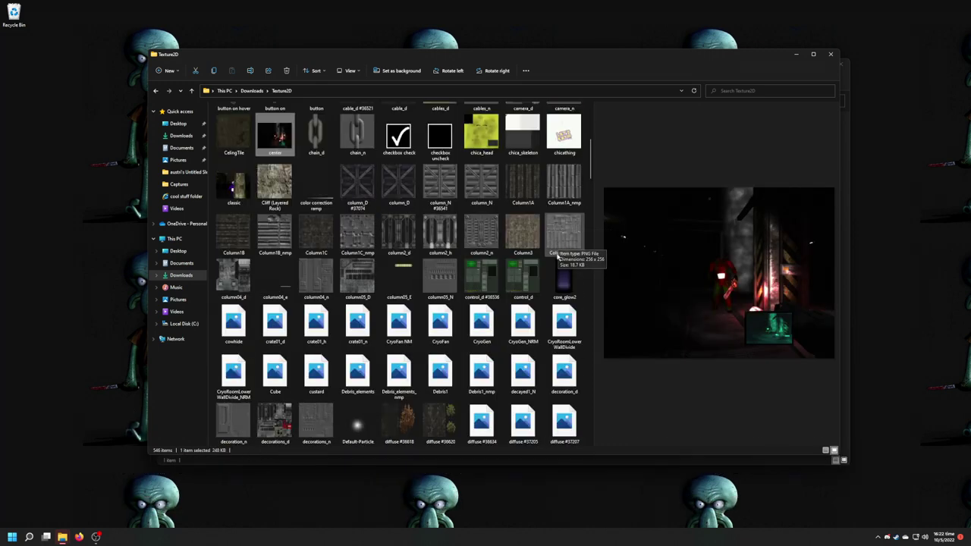
{"action": "scroll", "coordinate": [558, 252], "scroll_direction": "down", "scroll_amount": 8}
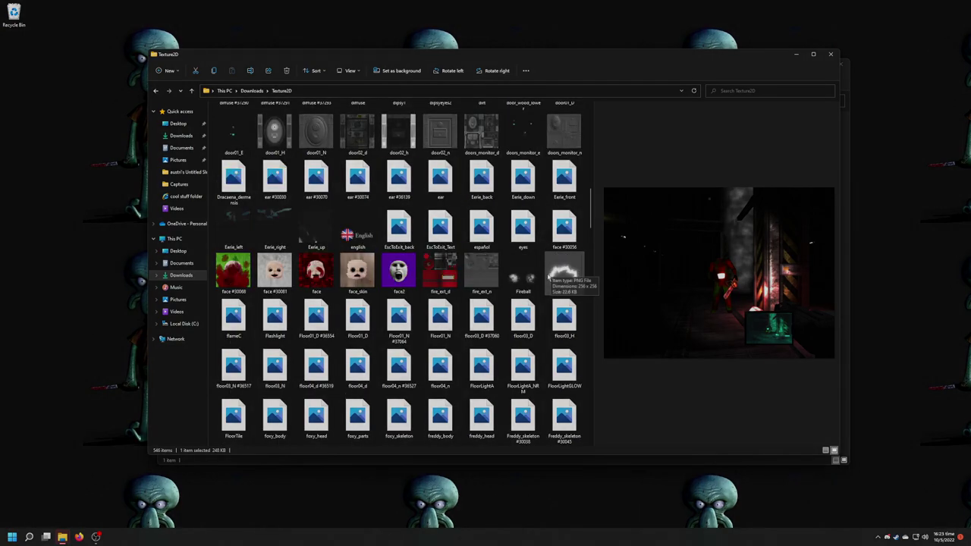